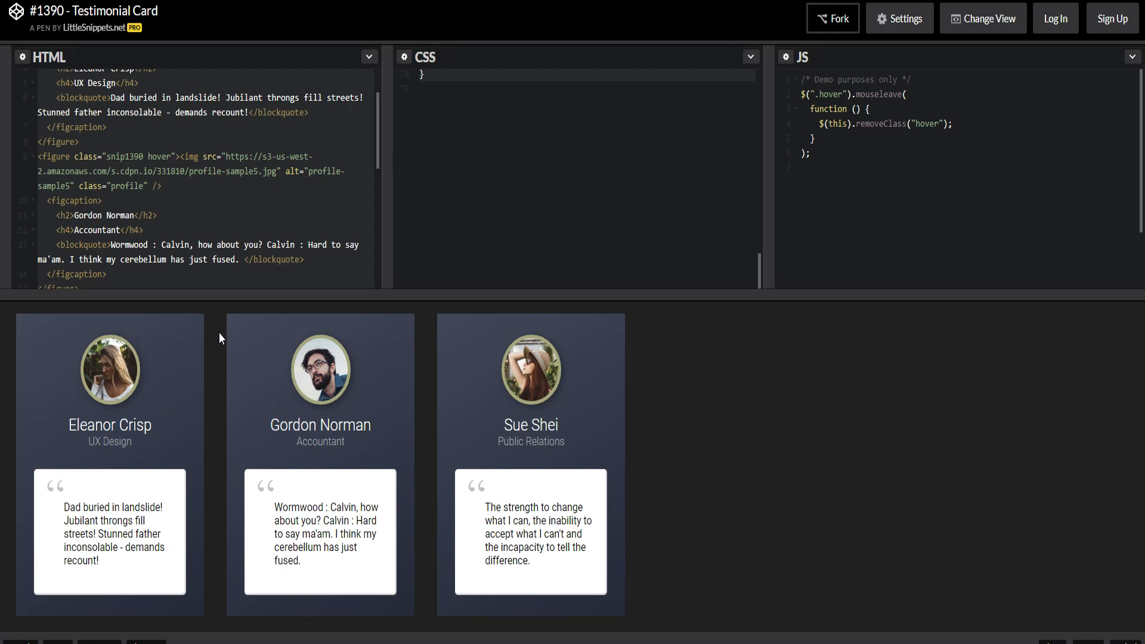
Open the LittleSnippets.net profile on CodePen and browse its showcase pens.
click(94, 28)
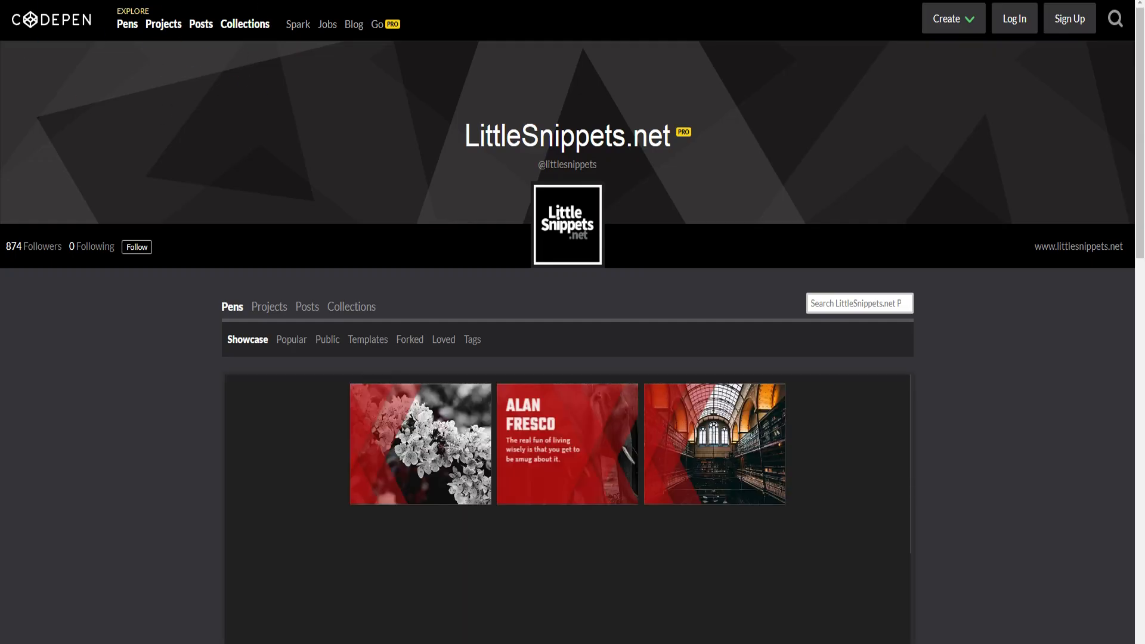
scroll(261, 294, down, 8)
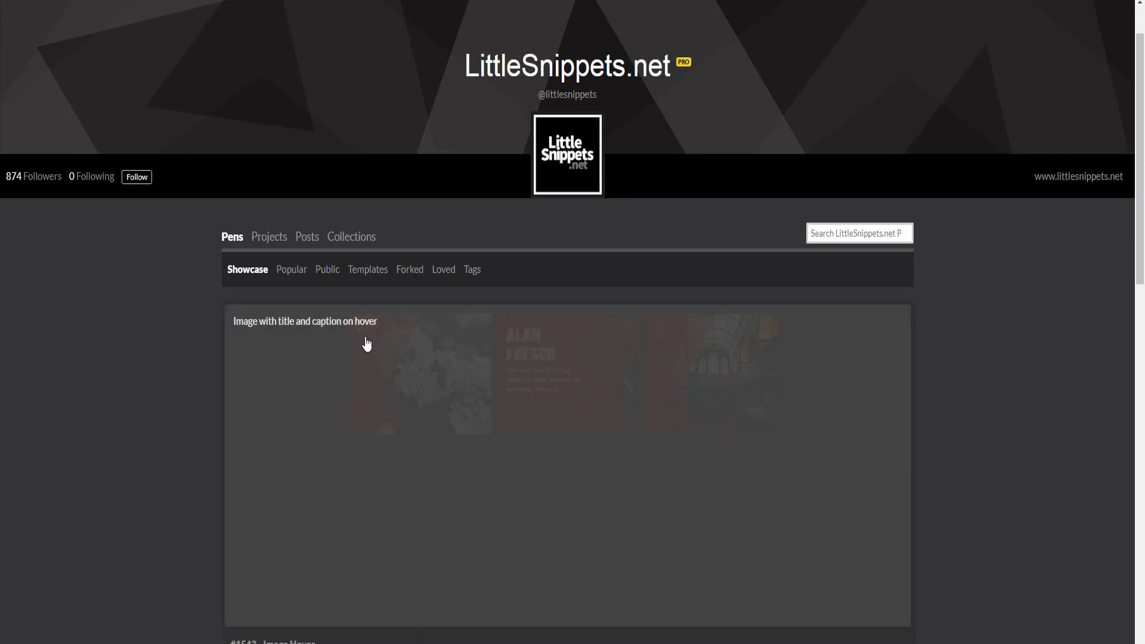
scroll(255, 297, down, 3)
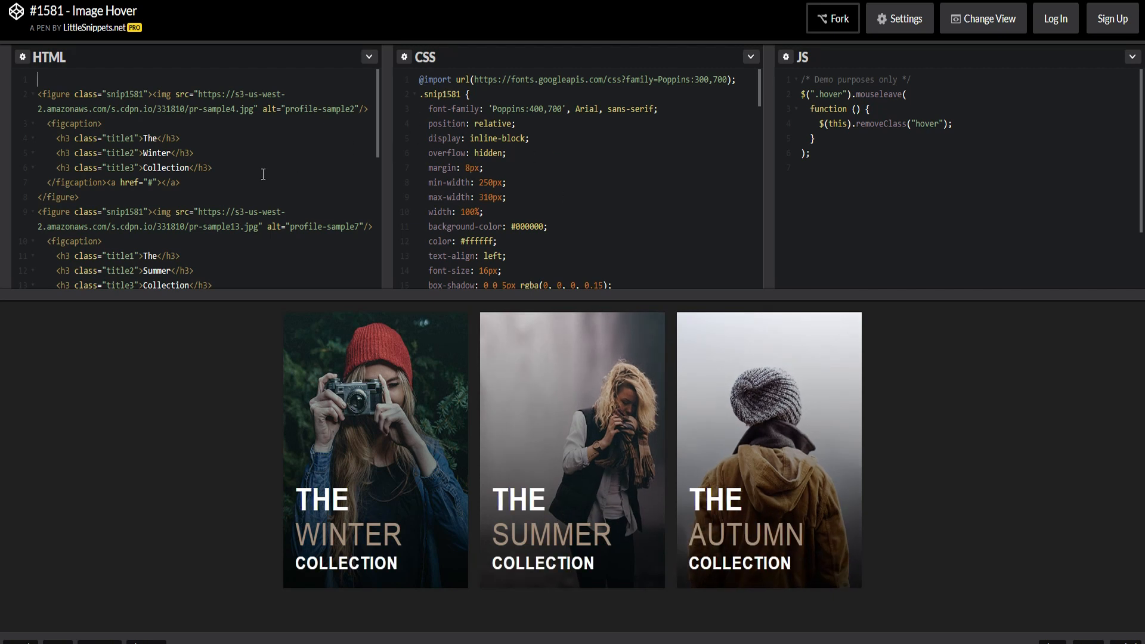
Examine the HTML, CSS and JS code of the "#1581 - Image Hover" pen.
scroll(258, 191, down, 3)
drag(178, 198, 14, 92)
scroll(13, 91, up, 3)
click(513, 203)
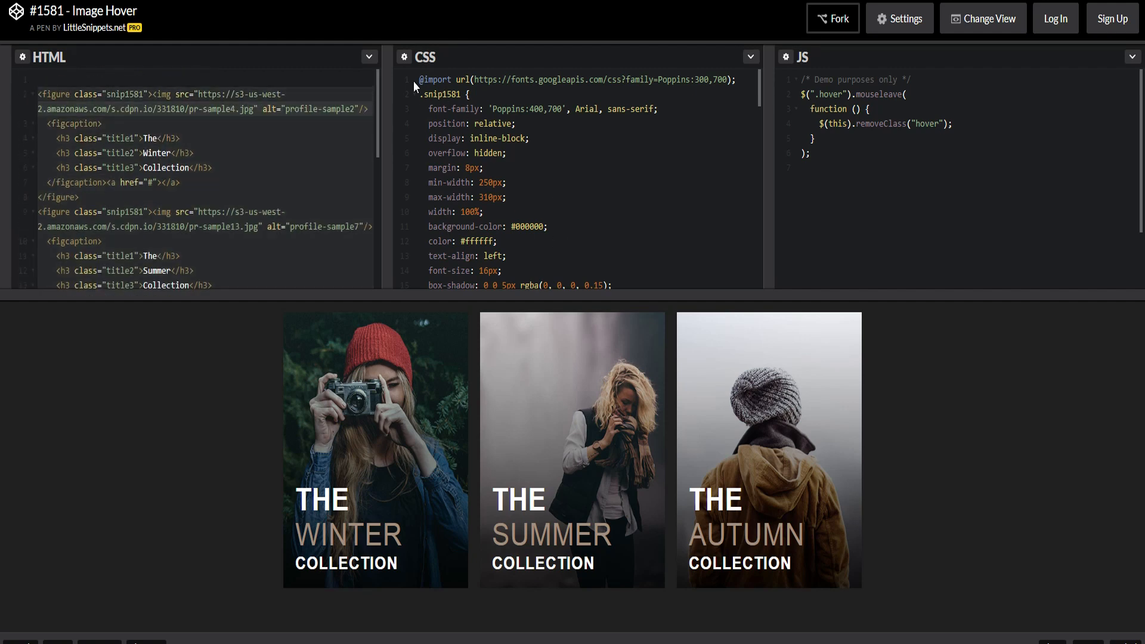
scroll(477, 167, down, 5)
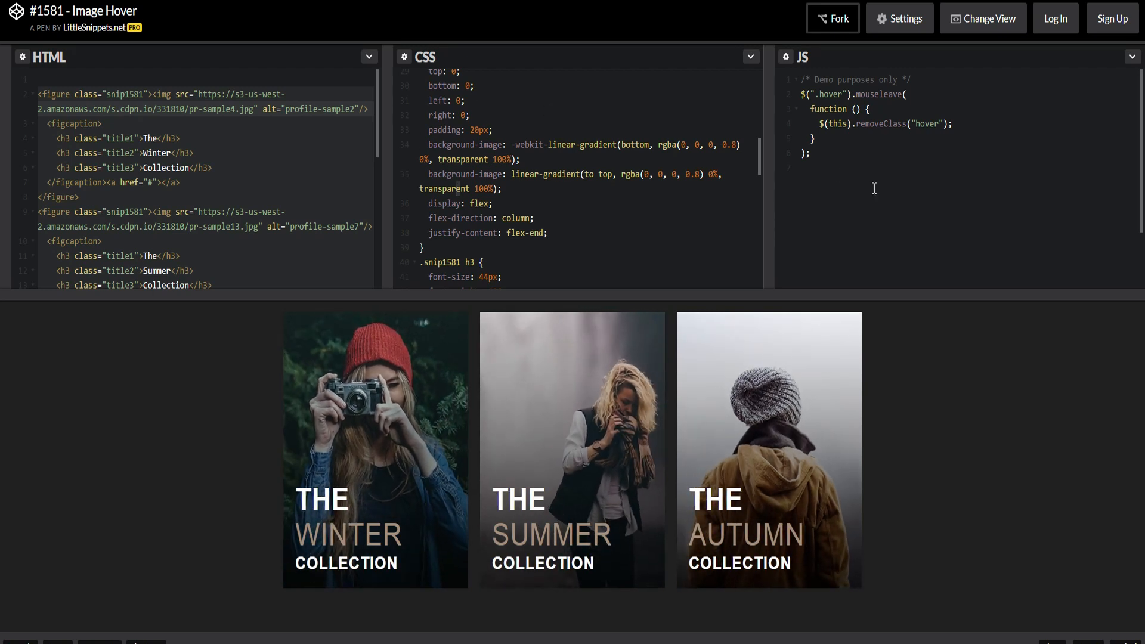
drag(874, 188, 771, 84)
click(852, 179)
drag(828, 165, 798, 80)
click(854, 196)
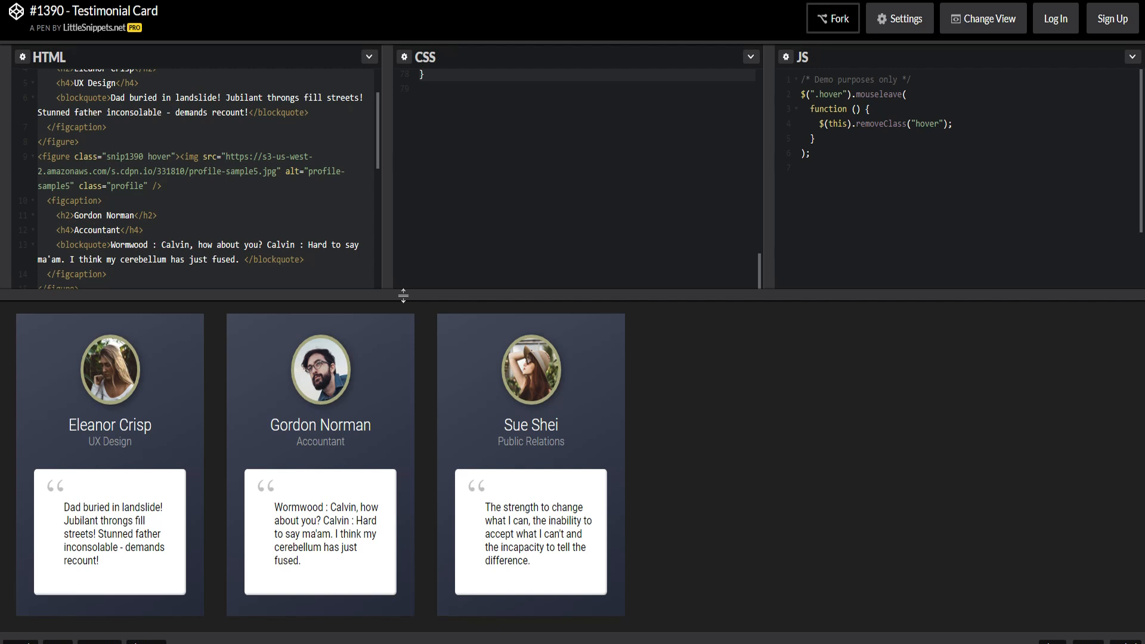
Review the HTML and CSS of the "#1390 - Testimonial Card" pen from the beginning of the code.
scroll(268, 141, up, 2)
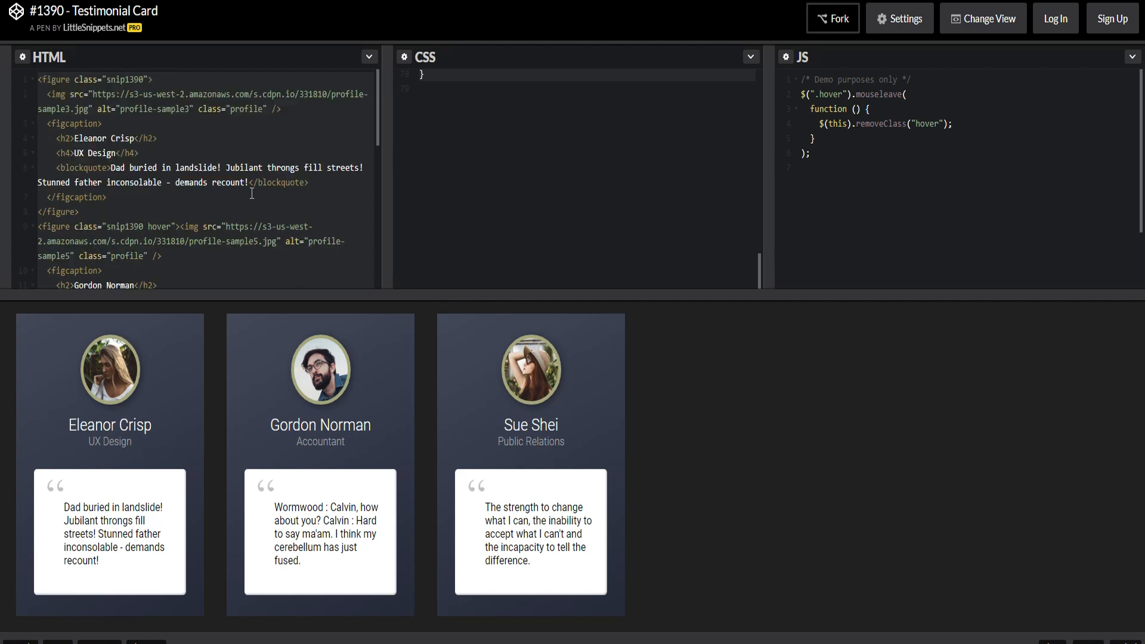
scroll(551, 232, up, 20)
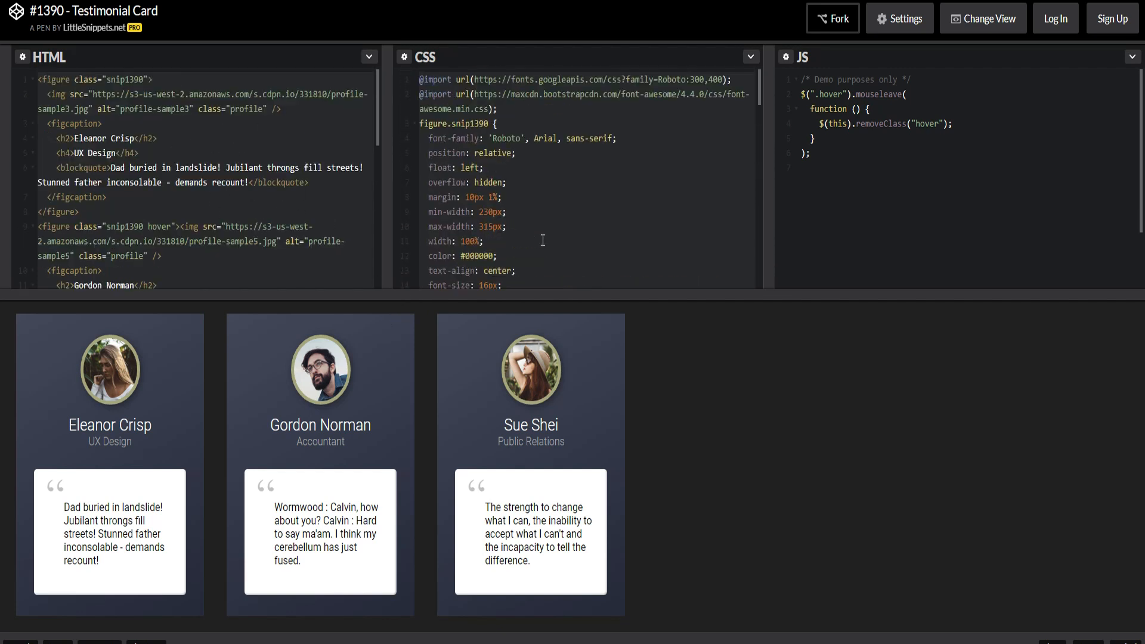
click(556, 224)
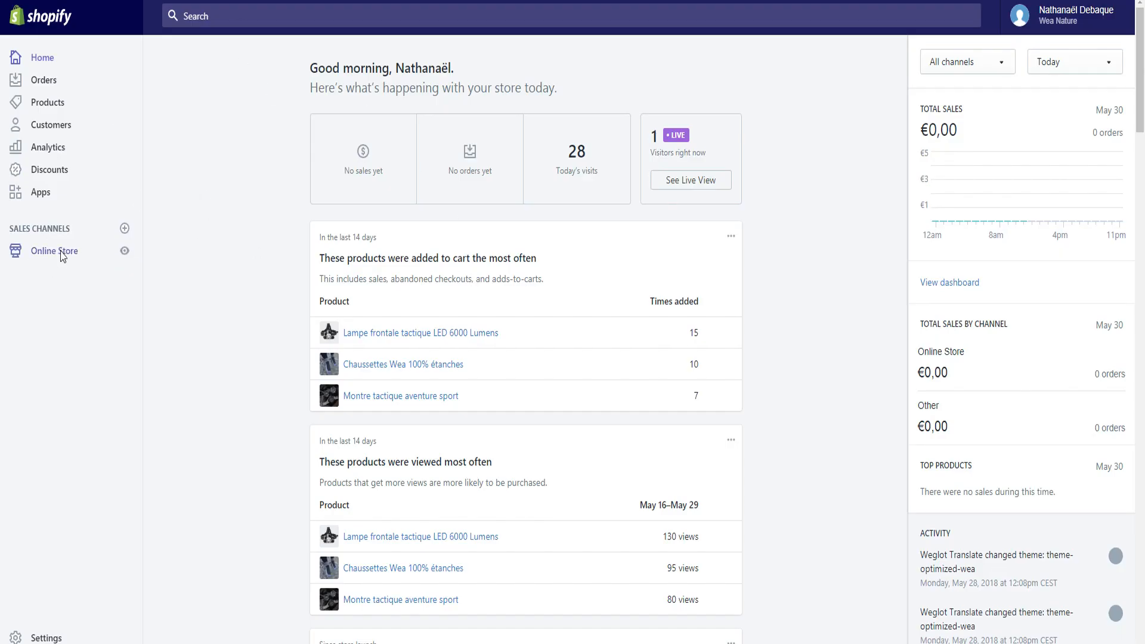
Switch to Shopify, open the online store's themes and look over the actions available for Theme-Optimized-Wea.
click(63, 255)
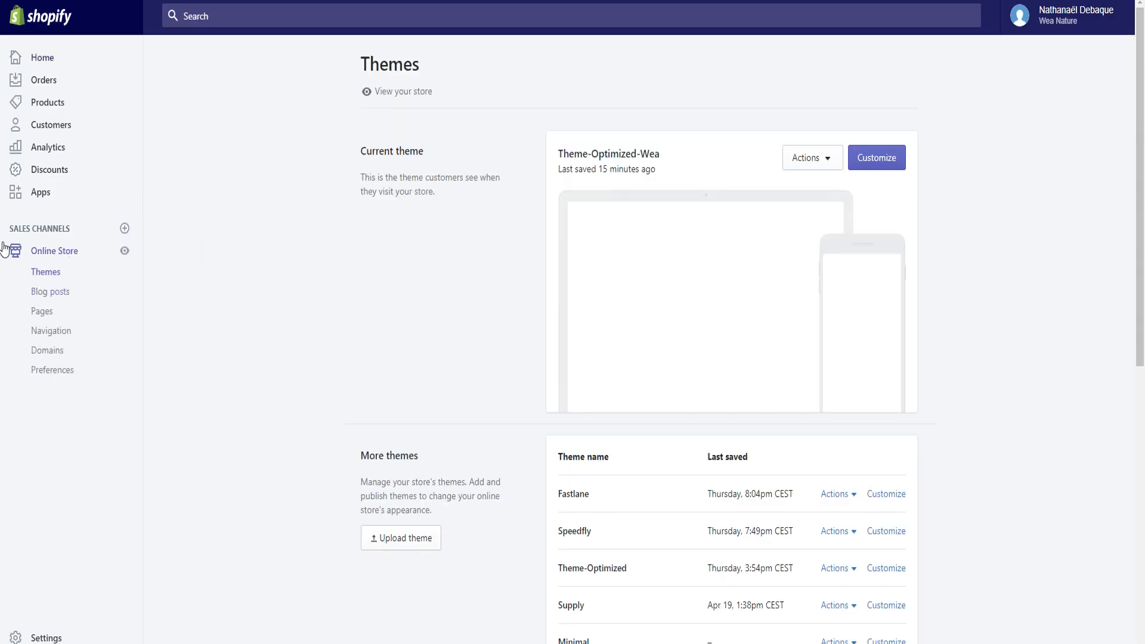
drag(556, 169, 683, 170)
click(805, 157)
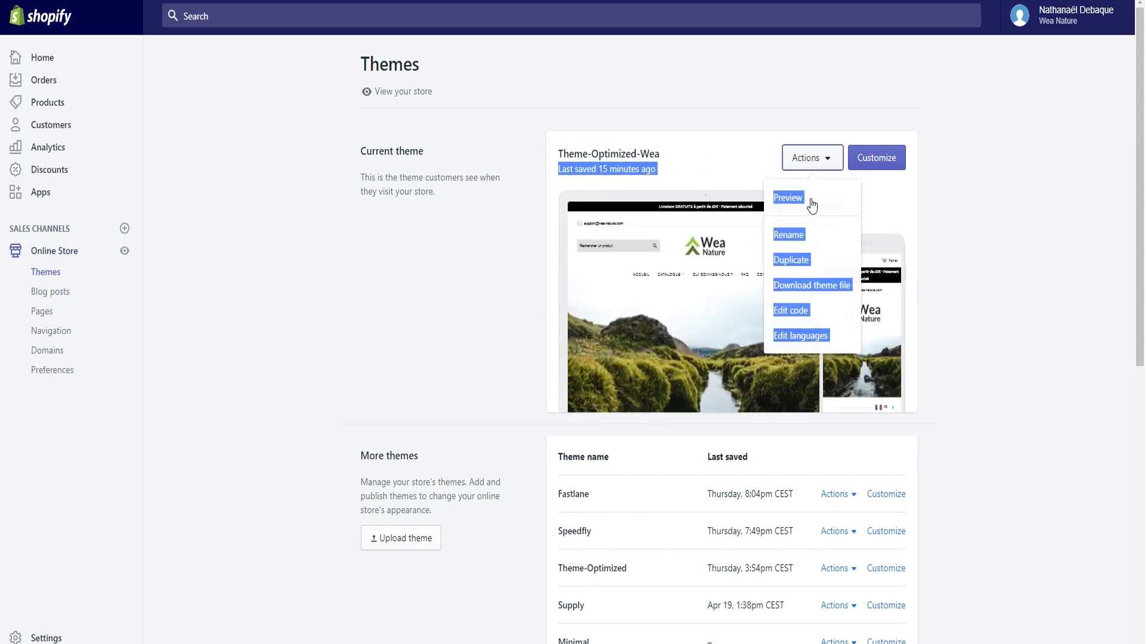
click(962, 252)
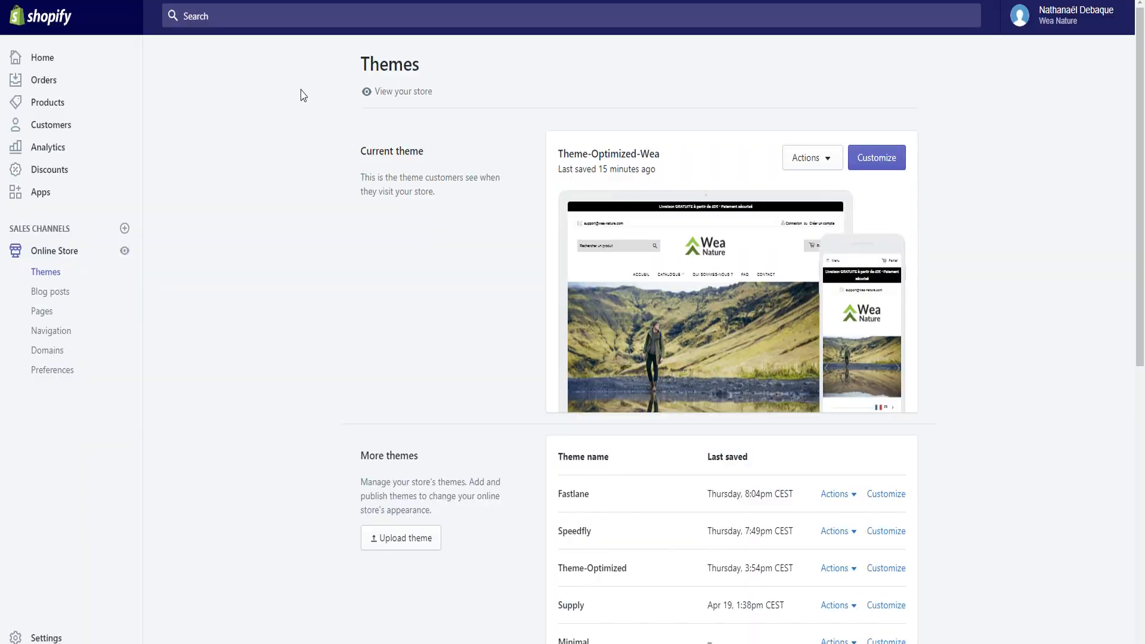
Customize the current theme and add a Custom content section to the home page.
click(875, 162)
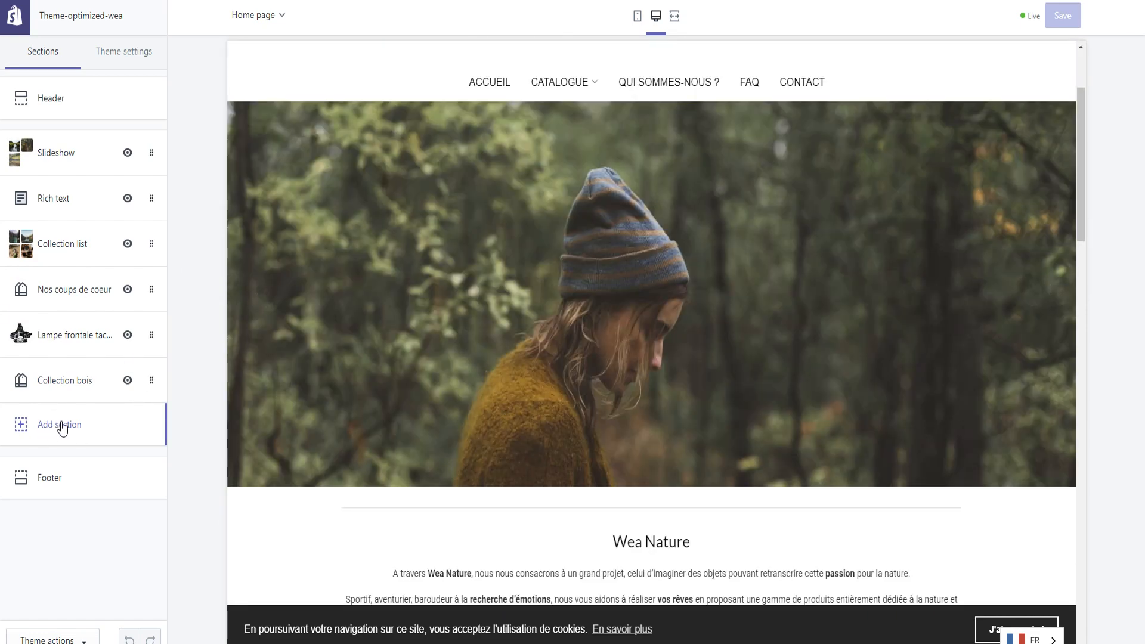
click(59, 430)
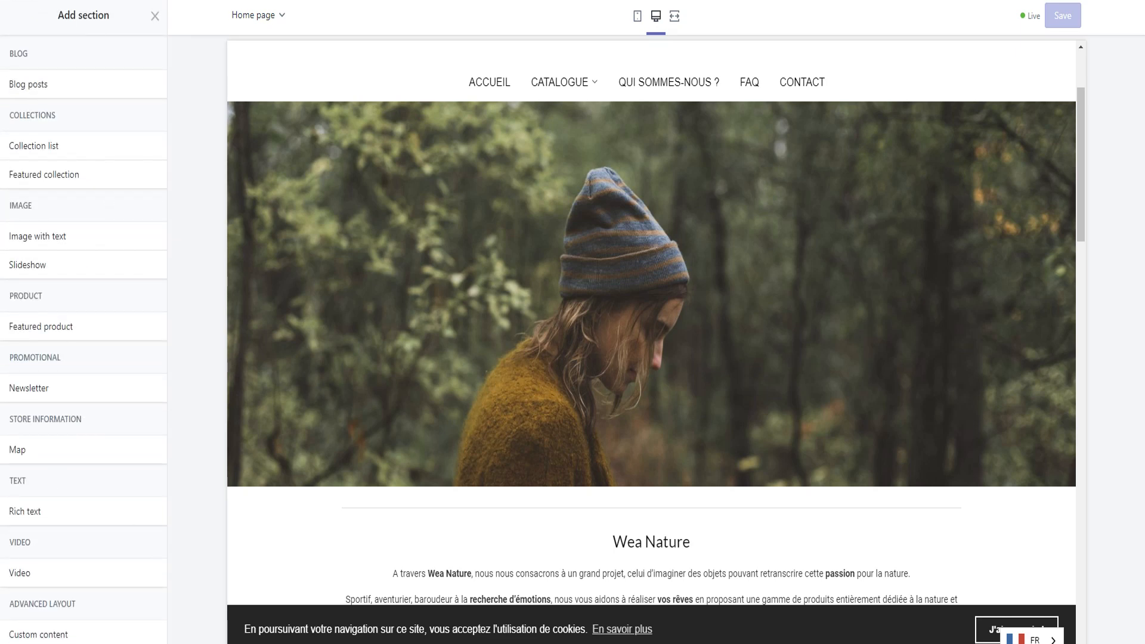
click(37, 635)
click(146, 633)
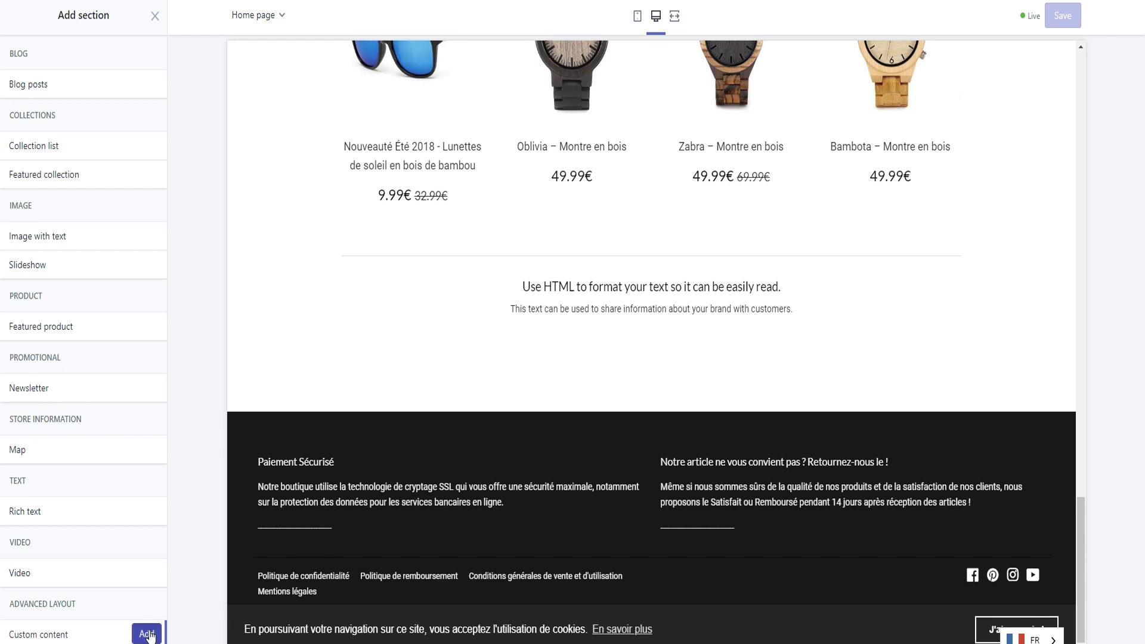
Clear the default code from the new section's Custom HTML block.
click(77, 91)
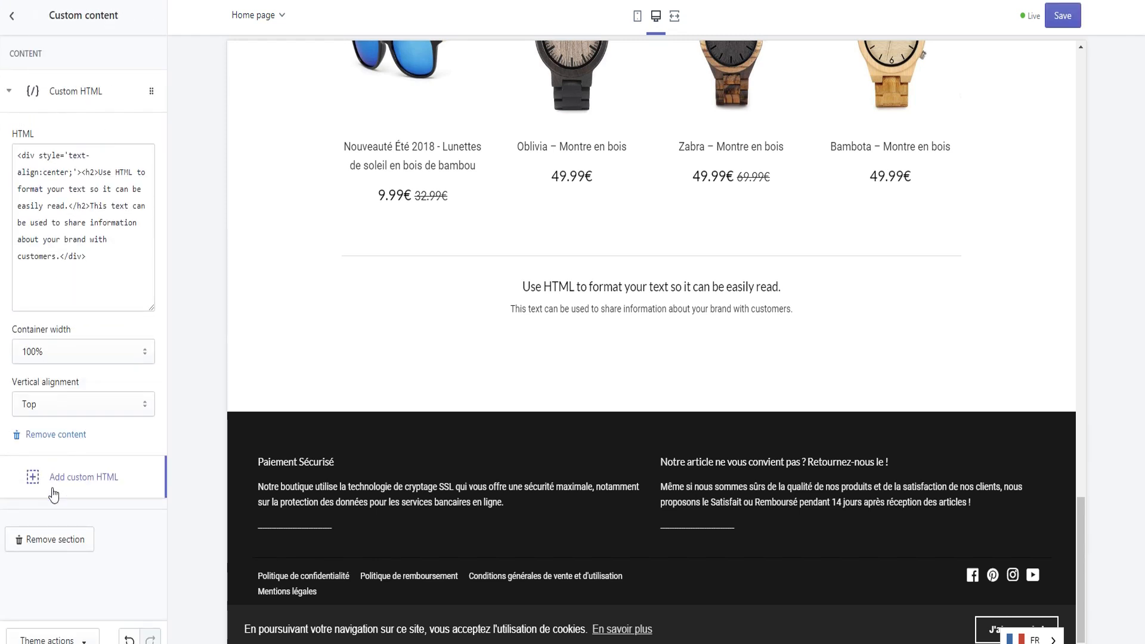
click(93, 275)
key(ctrl+a)
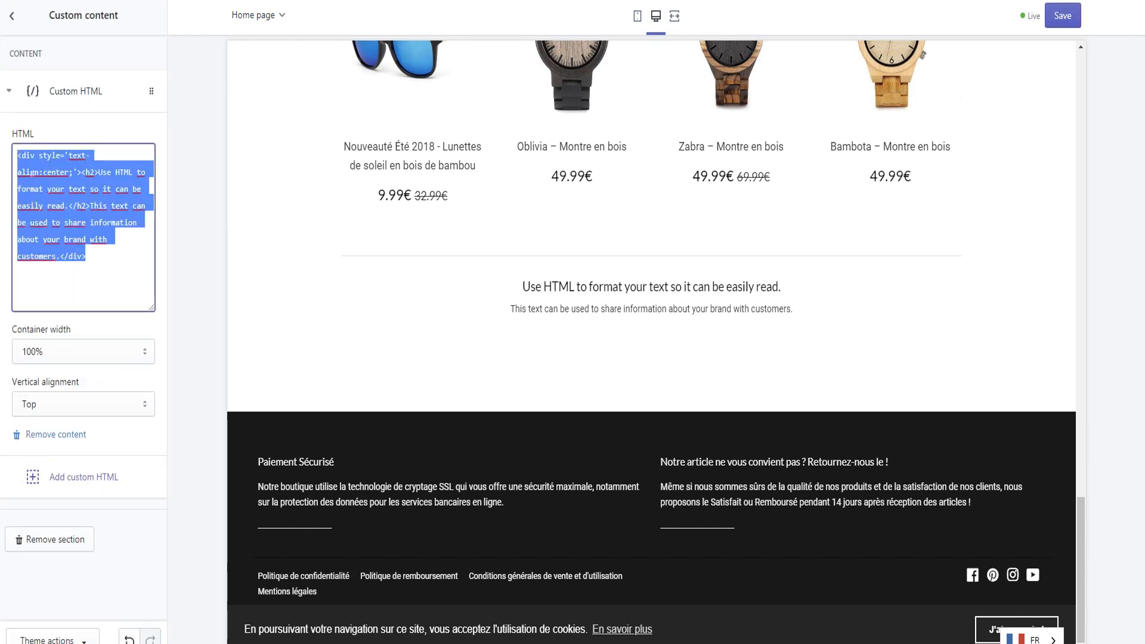
key(BackSpace)
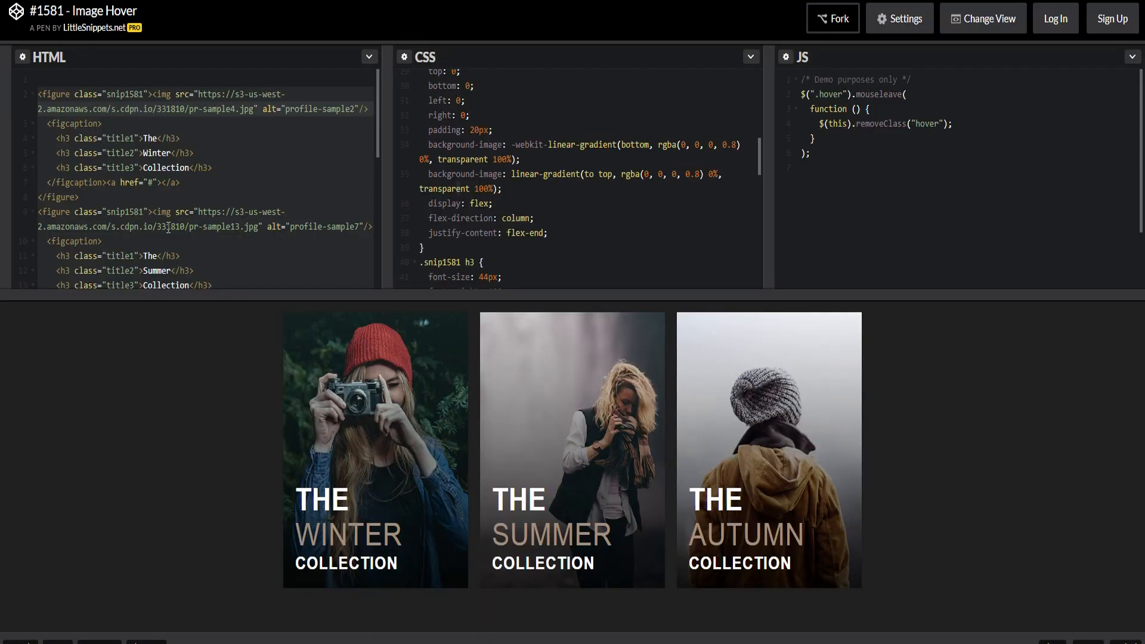
Copy the HTML of the Testimonial Card pen on CodePen and paste it into the empty Custom HTML block in Shopify.
click(176, 186)
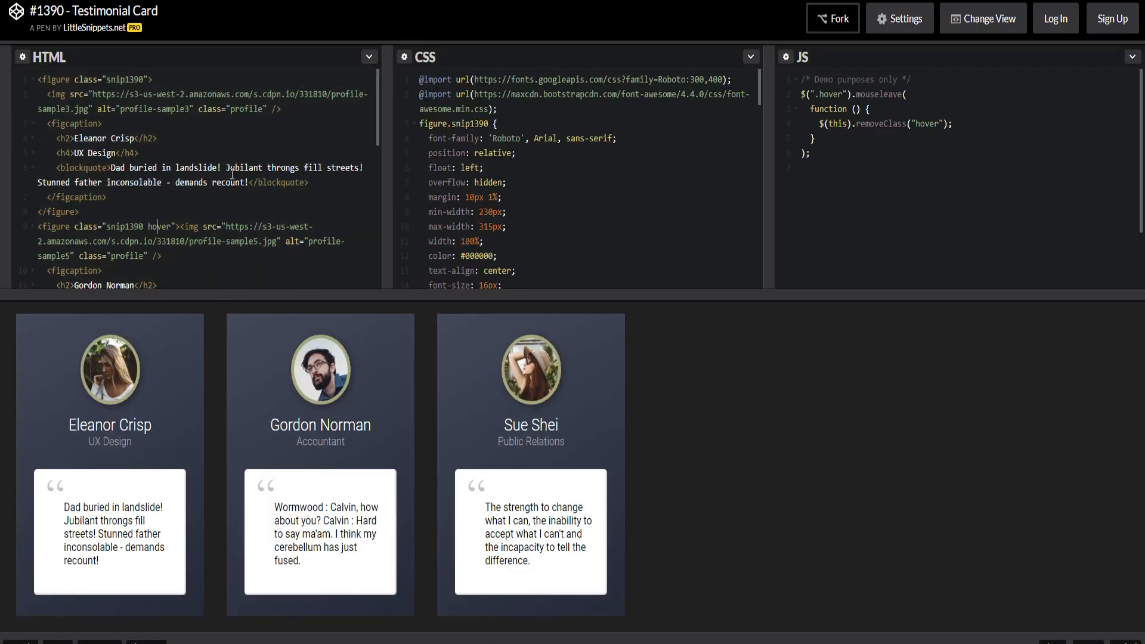
click(158, 225)
scroll(158, 226, down, 3)
scroll(207, 179, up, 2)
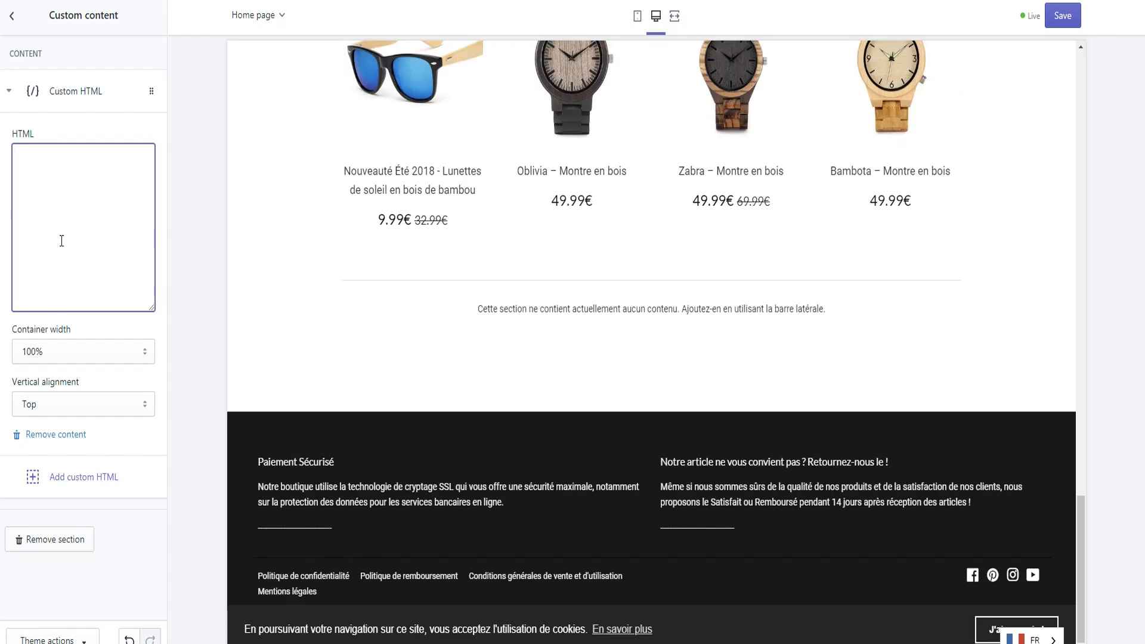
key(ctrl+v)
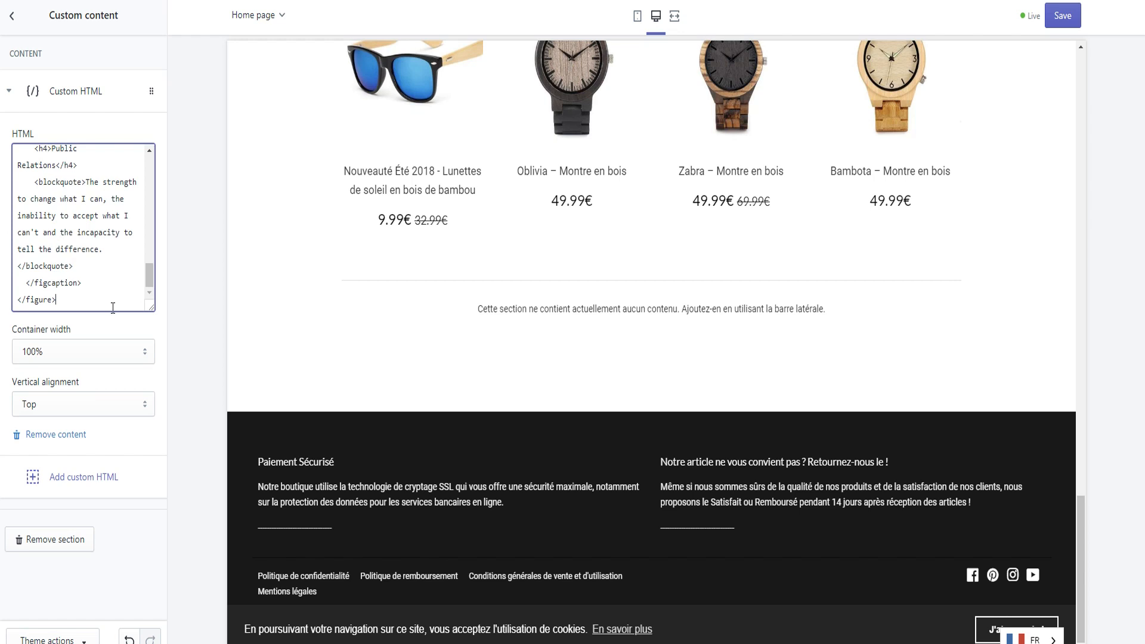
Save the theme and compare the testimonials in the page preview with the Testimonial Card pen on CodePen.
click(1062, 16)
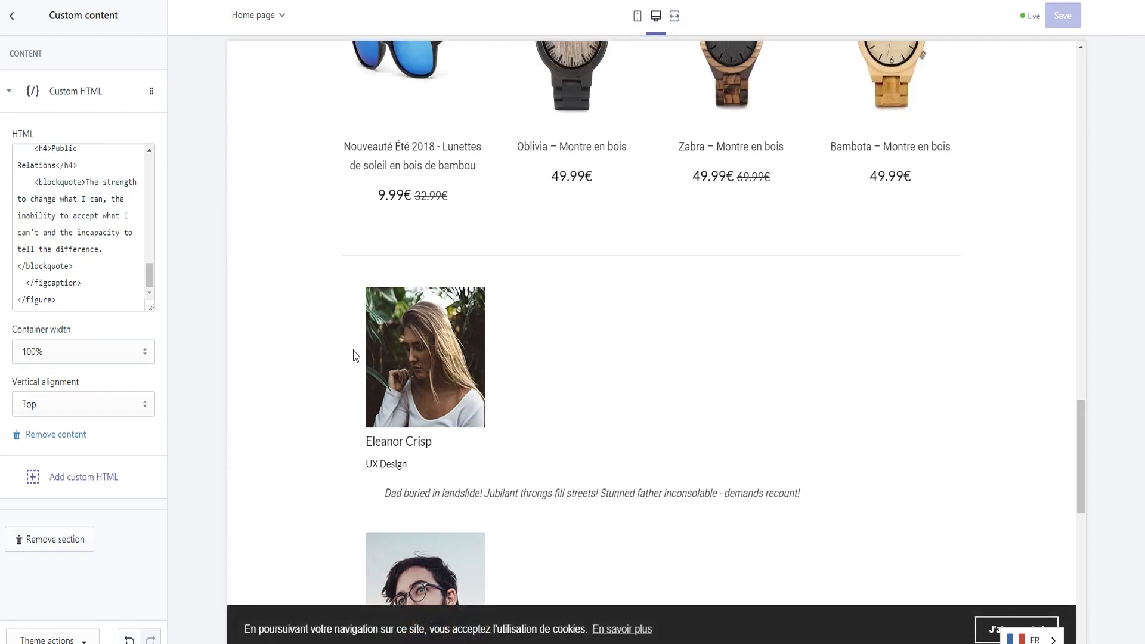
scroll(392, 361, down, 4)
scroll(392, 361, down, 2)
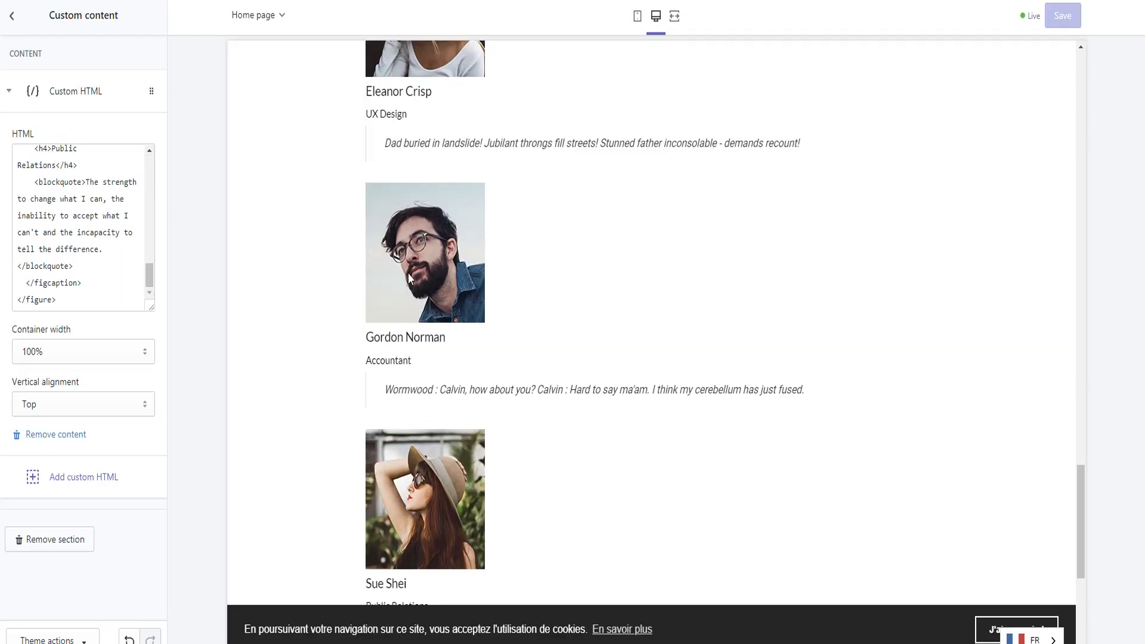
scroll(453, 358, down, 6)
scroll(447, 381, up, 10)
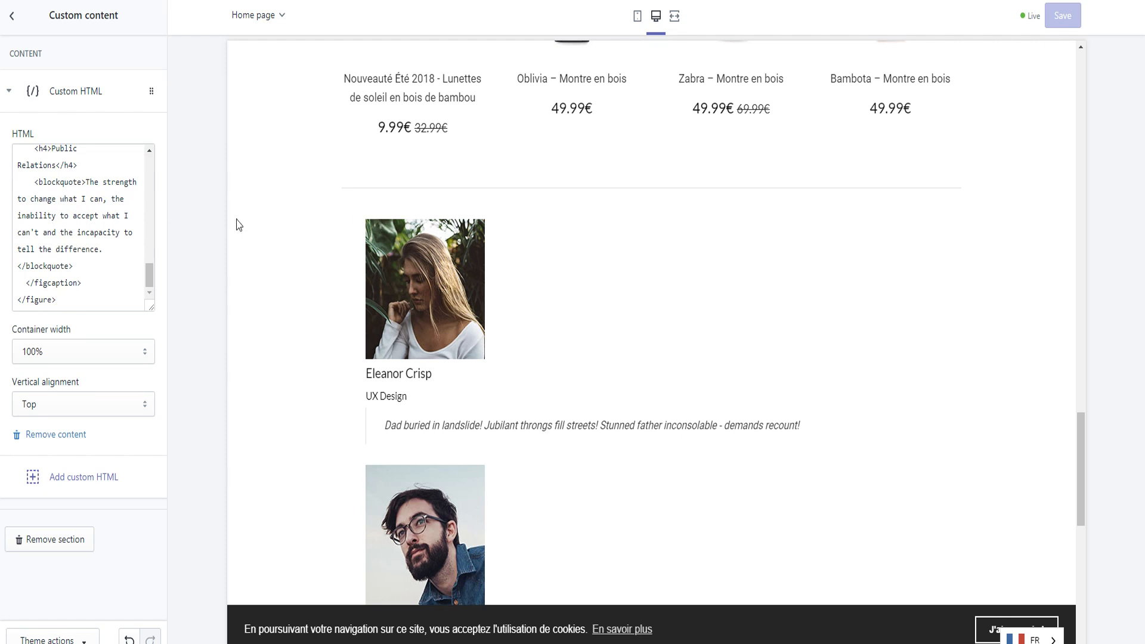
Collapse the Custom HTML block, return to the section list and exit the theme editor to the Themes page.
click(11, 92)
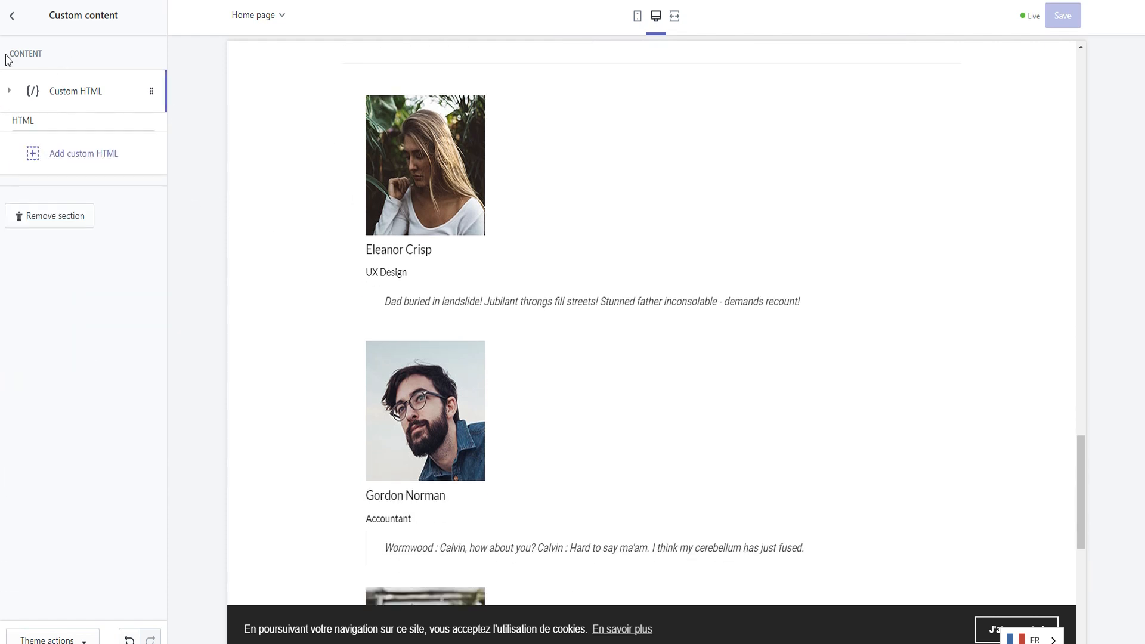
click(12, 16)
mouse_move(33, 434)
mouse_down()
mouse_move(53, 194)
mouse_move(53, 369)
mouse_move(33, 439)
mouse_move(42, 426)
mouse_up()
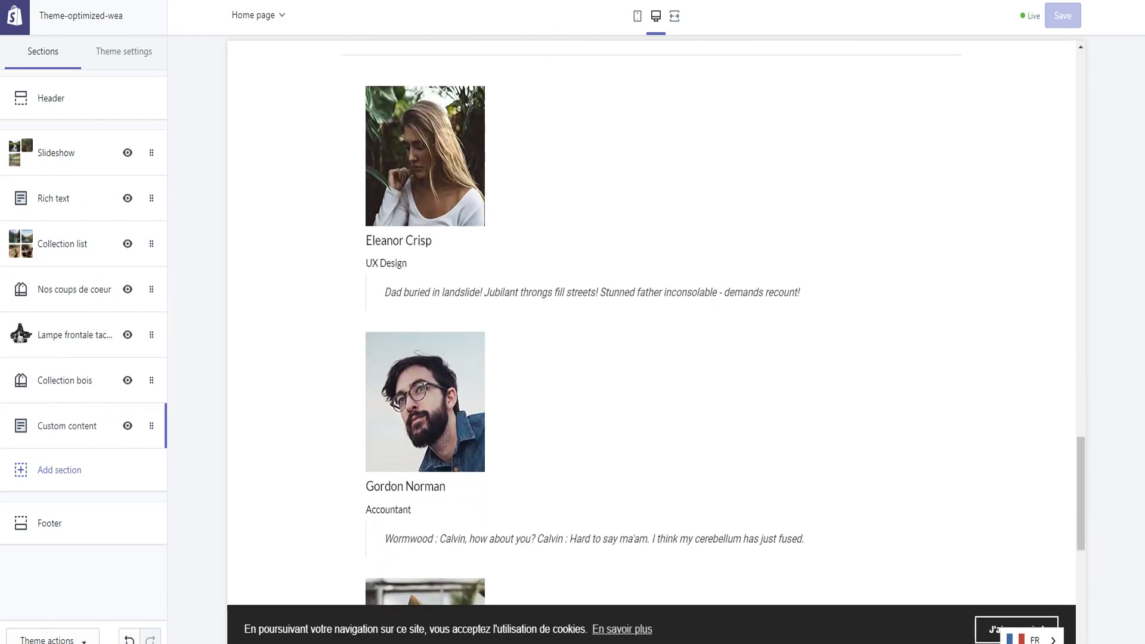
click(6, 21)
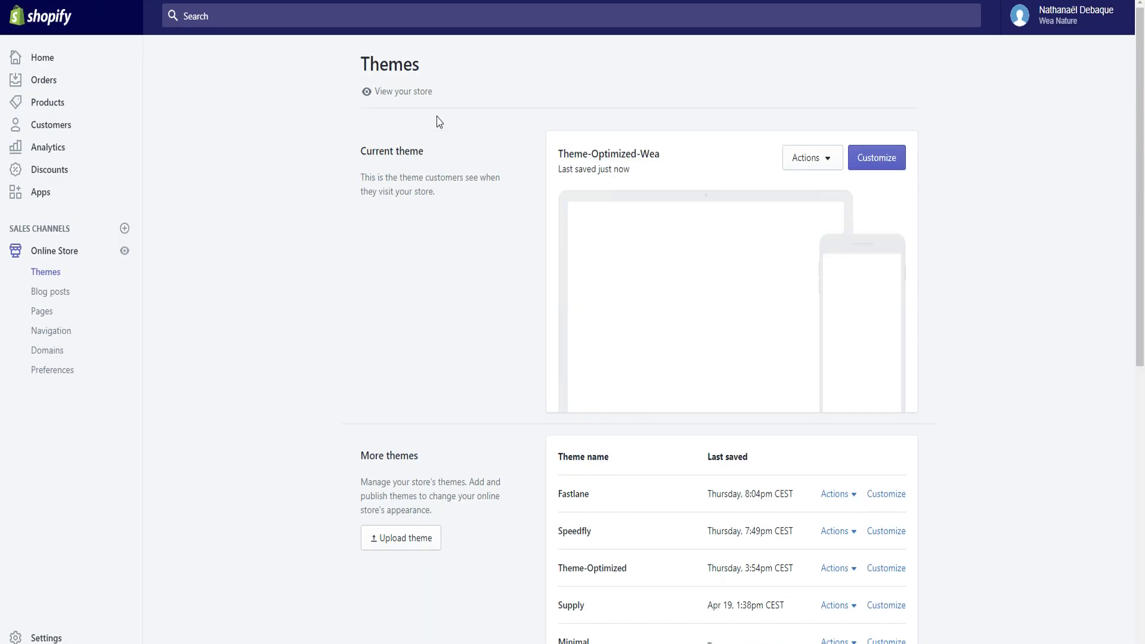
Open the code editor for Theme-Optimized-Wea and check the CSS of the Testimonial Card pen on CodePen.
click(822, 163)
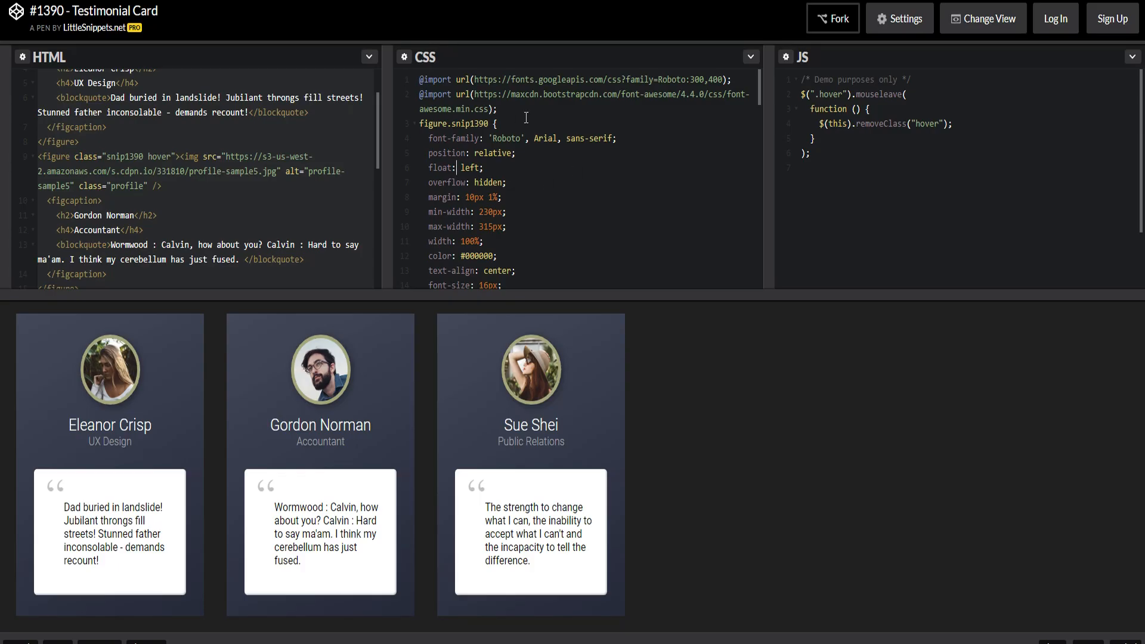
scroll(526, 117, down, 15)
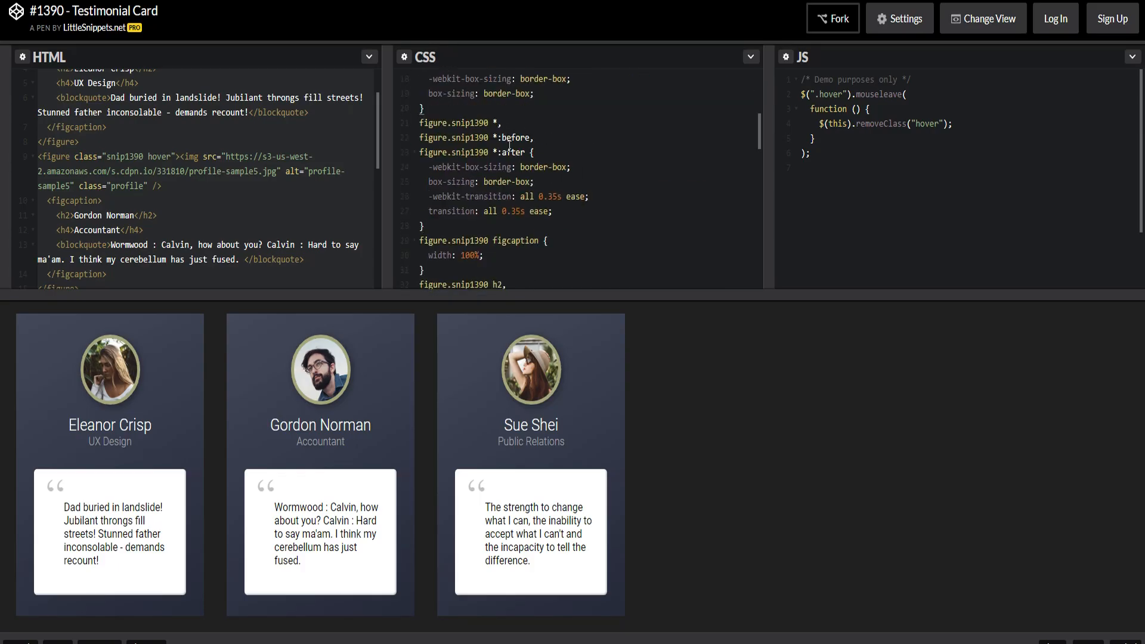
click(512, 151)
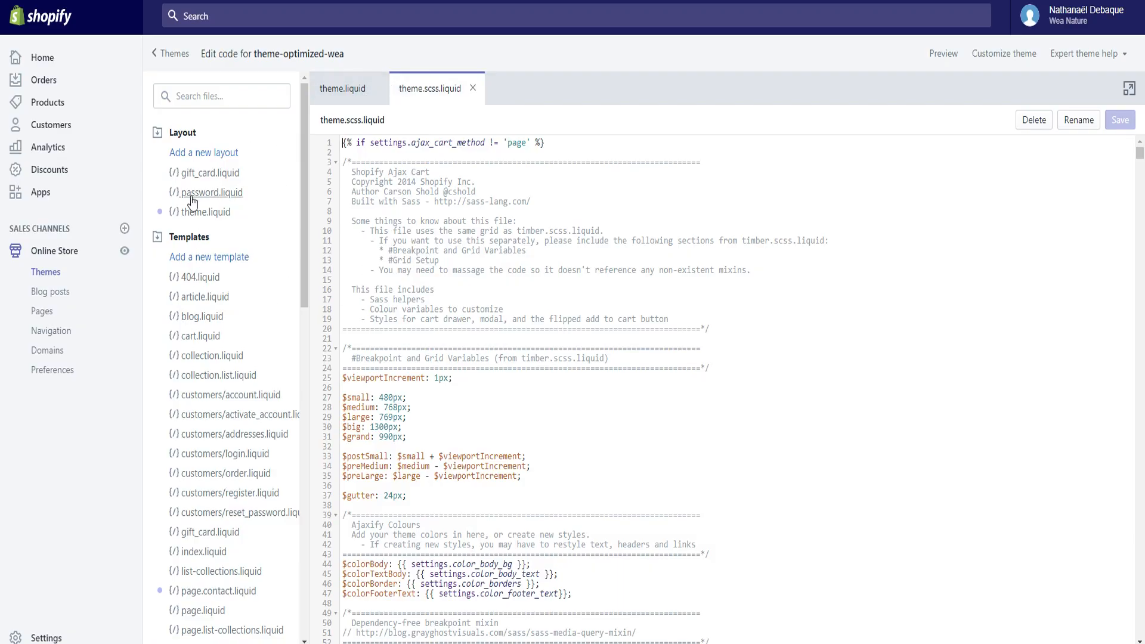
Close the open theme.scss.liquid and theme.liquid files and collapse the folders in the theme's file list.
click(190, 237)
click(183, 132)
click(473, 88)
click(377, 88)
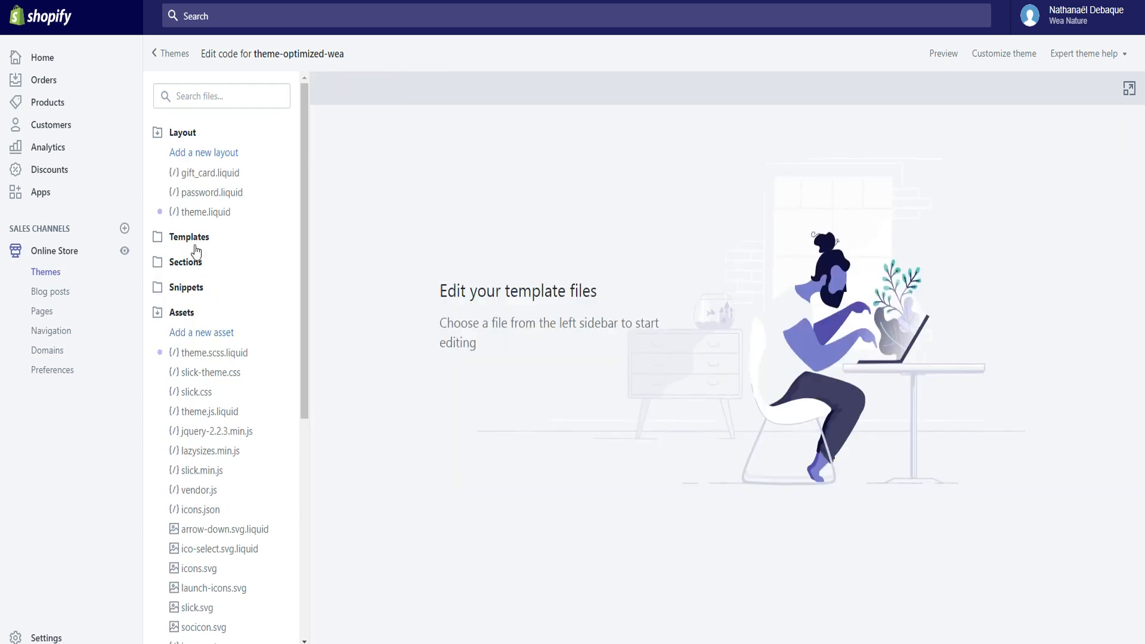
click(188, 132)
click(192, 238)
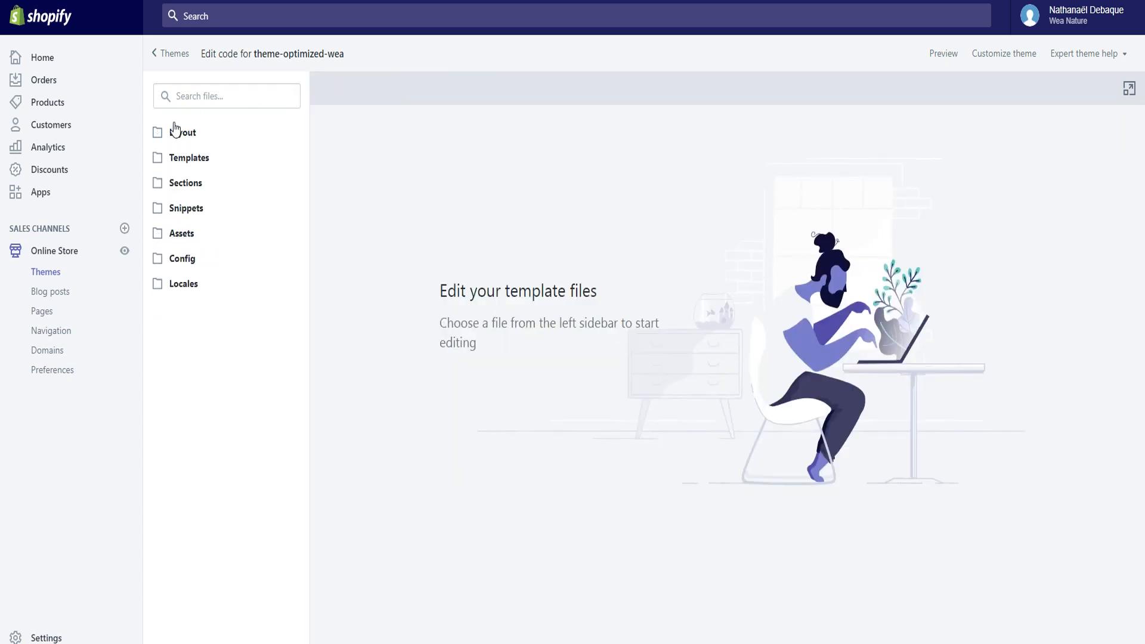
Open theme.scss.liquid from the Assets folder for editing.
click(181, 237)
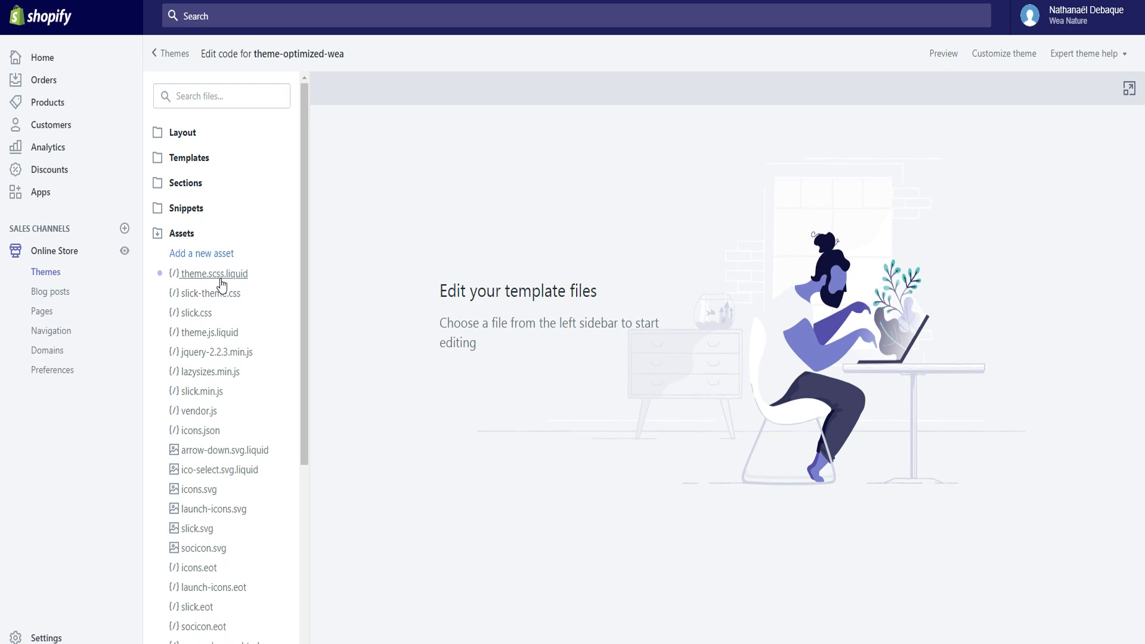
click(199, 277)
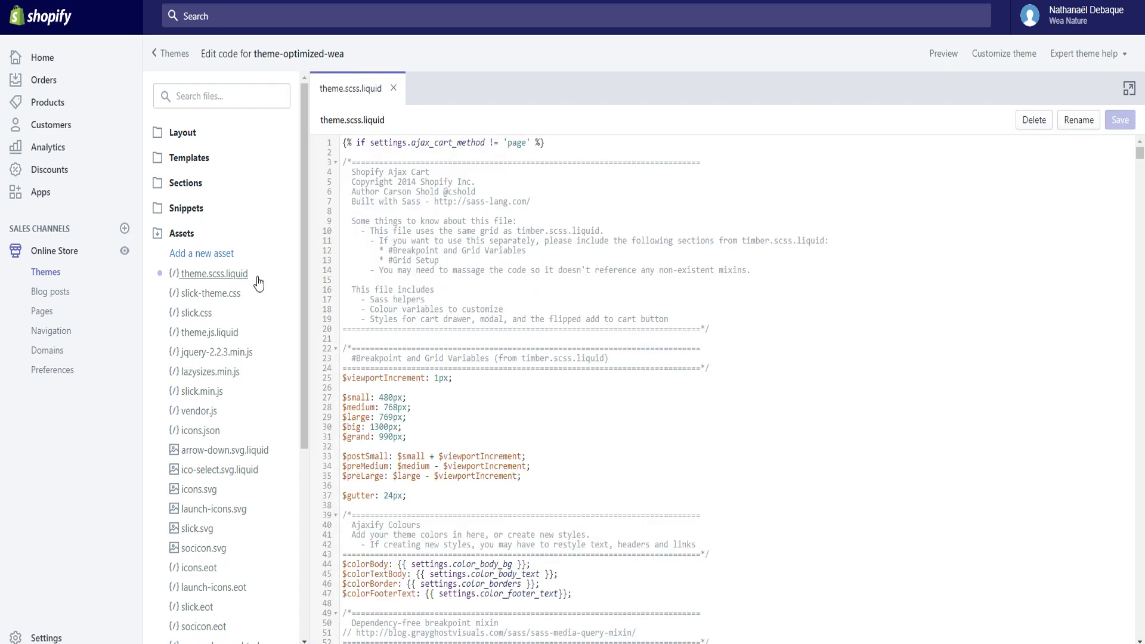
click(512, 270)
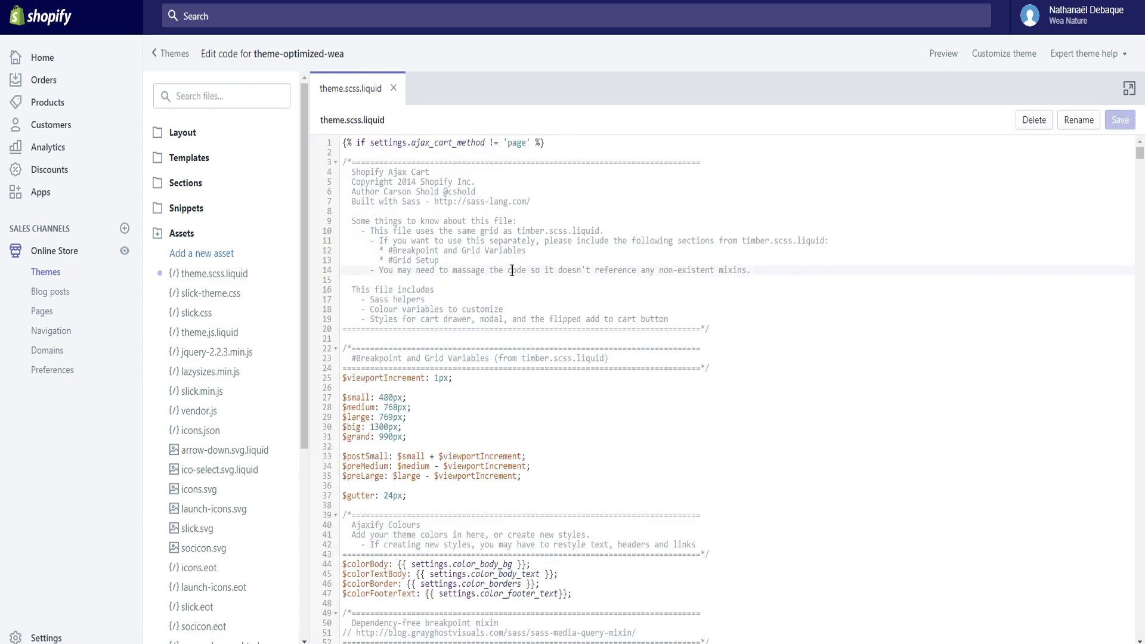
Add the comment "//TESTIMONIAL CSS" on a new line at the end of theme.scss.liquid.
drag(1138, 154, 1138, 630)
click(378, 553)
key(Return)
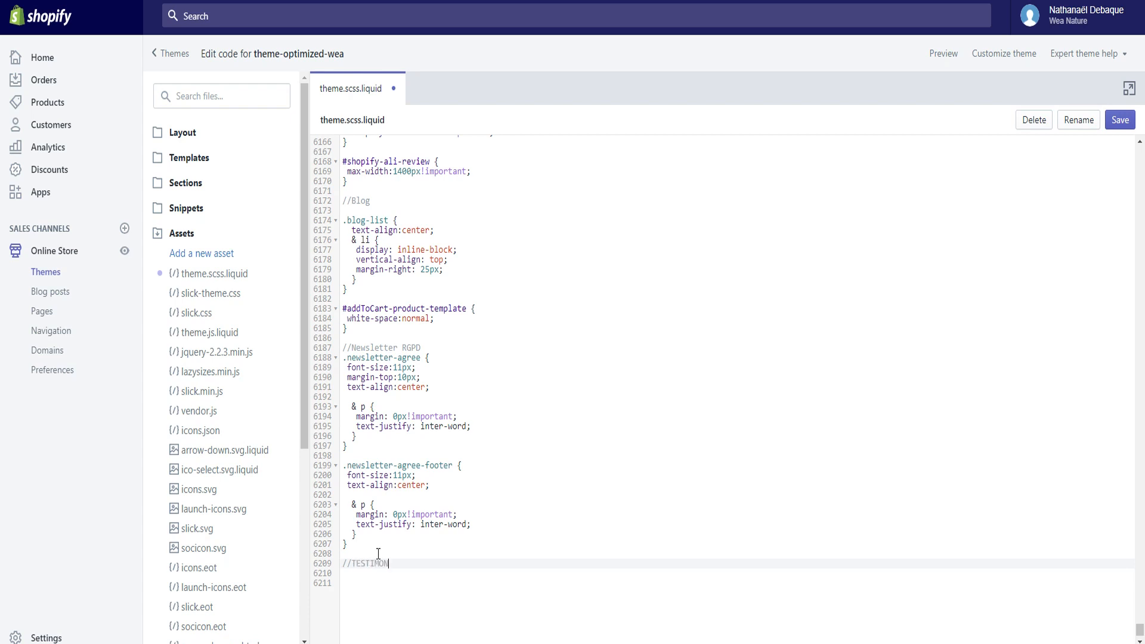
drag(401, 565, 347, 567)
click(455, 558)
click(443, 561)
key(Return)
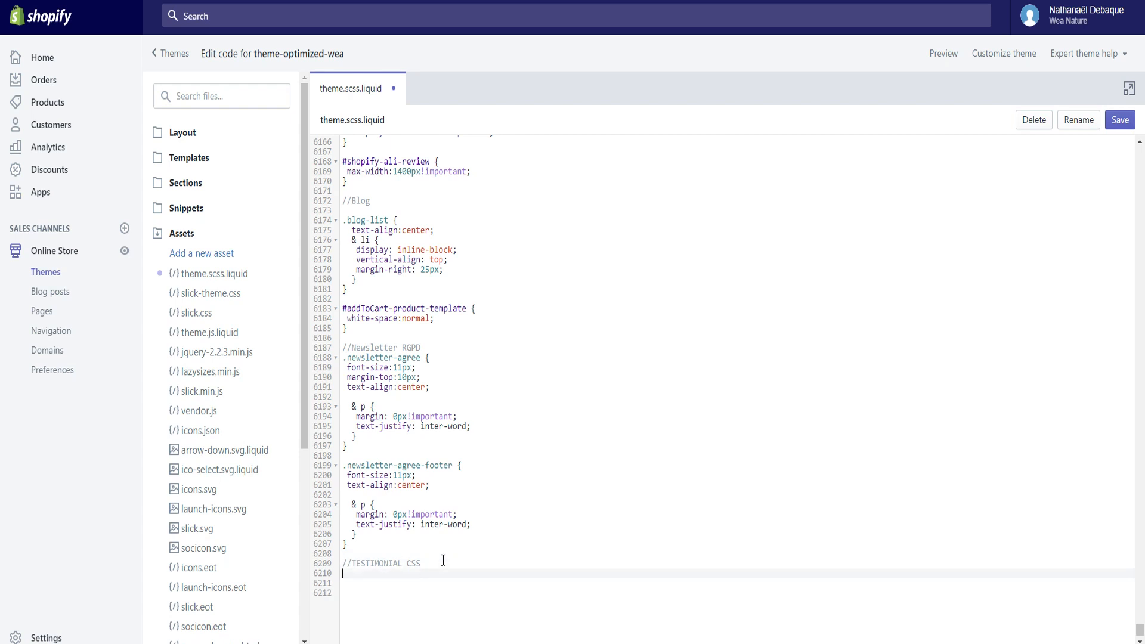
Paste the testimonial card CSS below the comment and delete its demo-only body background rule.
key(ctrl+v)
scroll(459, 499, down, 2)
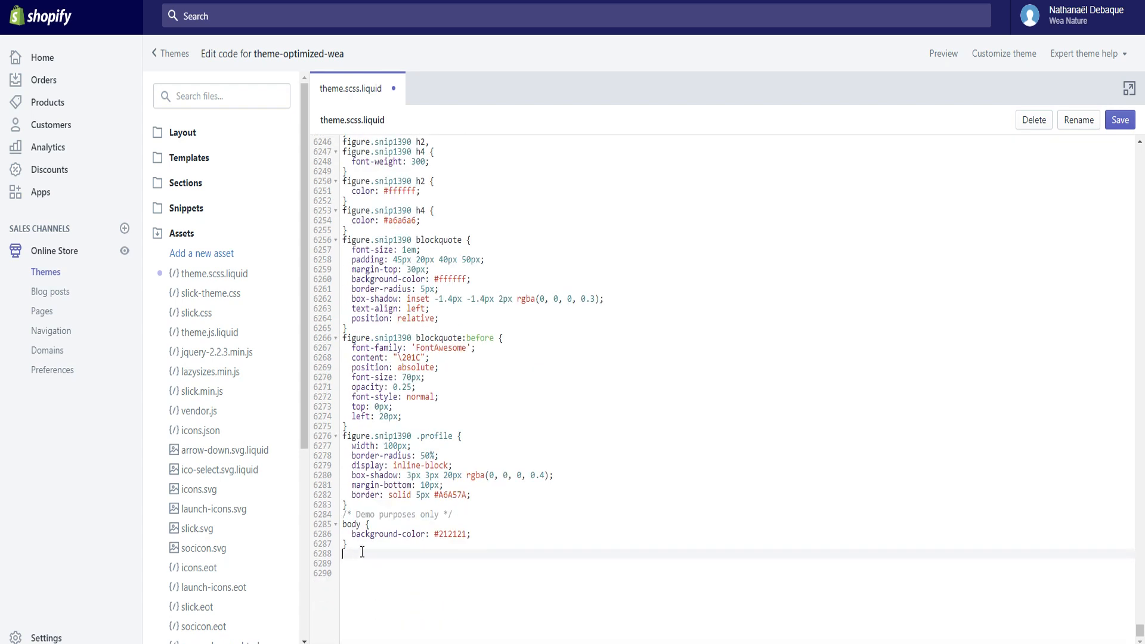
drag(362, 552, 435, 539)
click(367, 524)
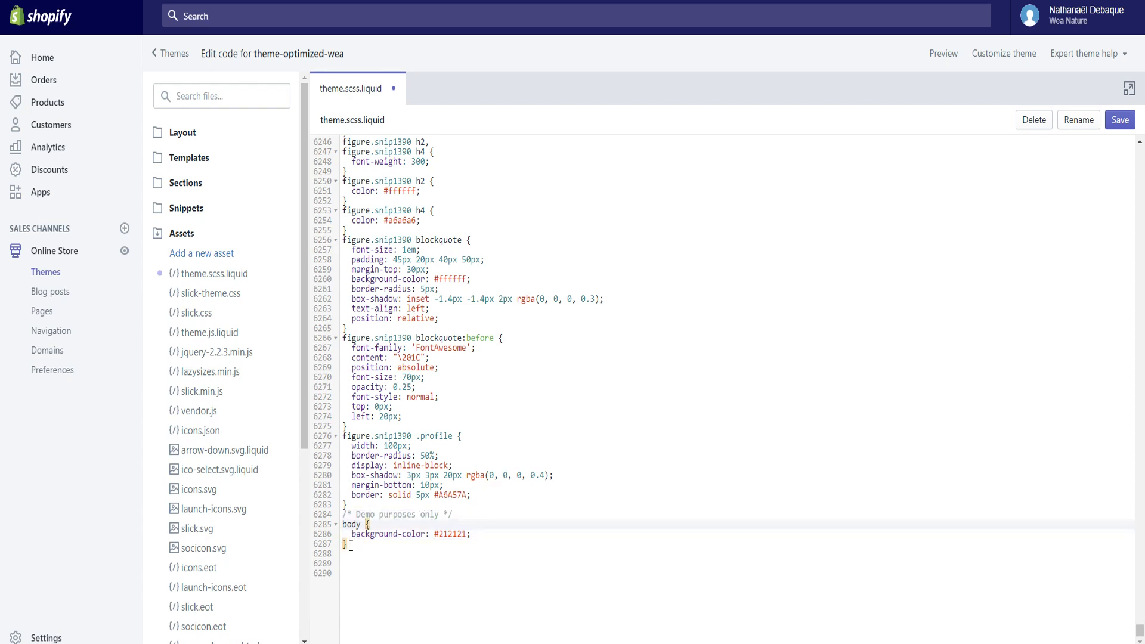
drag(351, 546, 342, 514)
key(BackSpace)
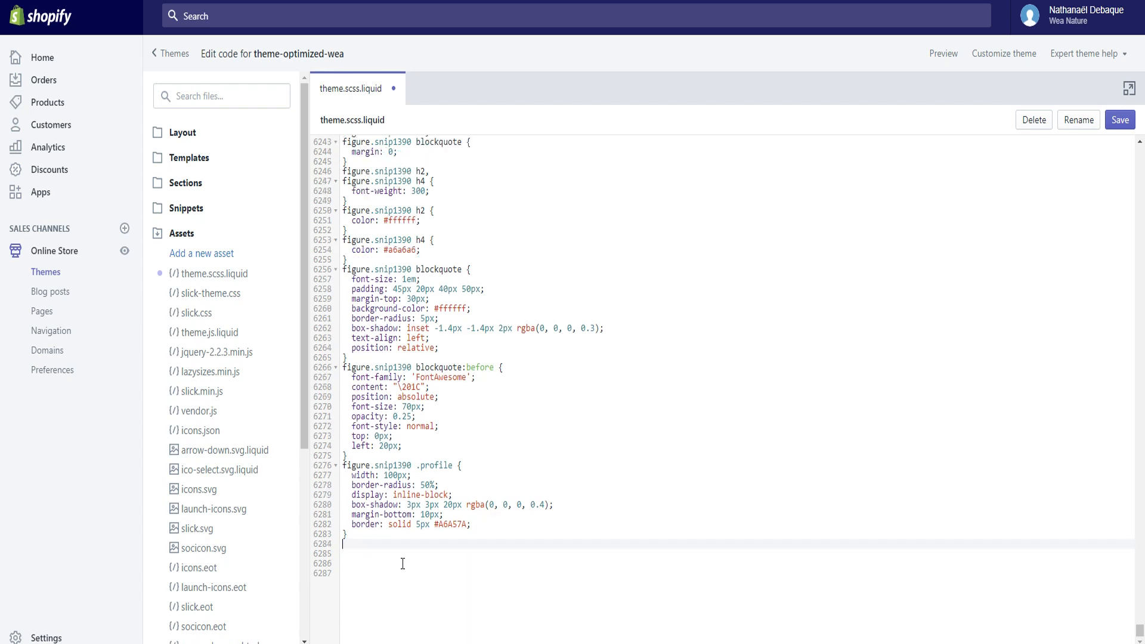
Check the pasted testimonial CSS from its comment onward and save theme.scss.liquid.
scroll(405, 270, up, 10)
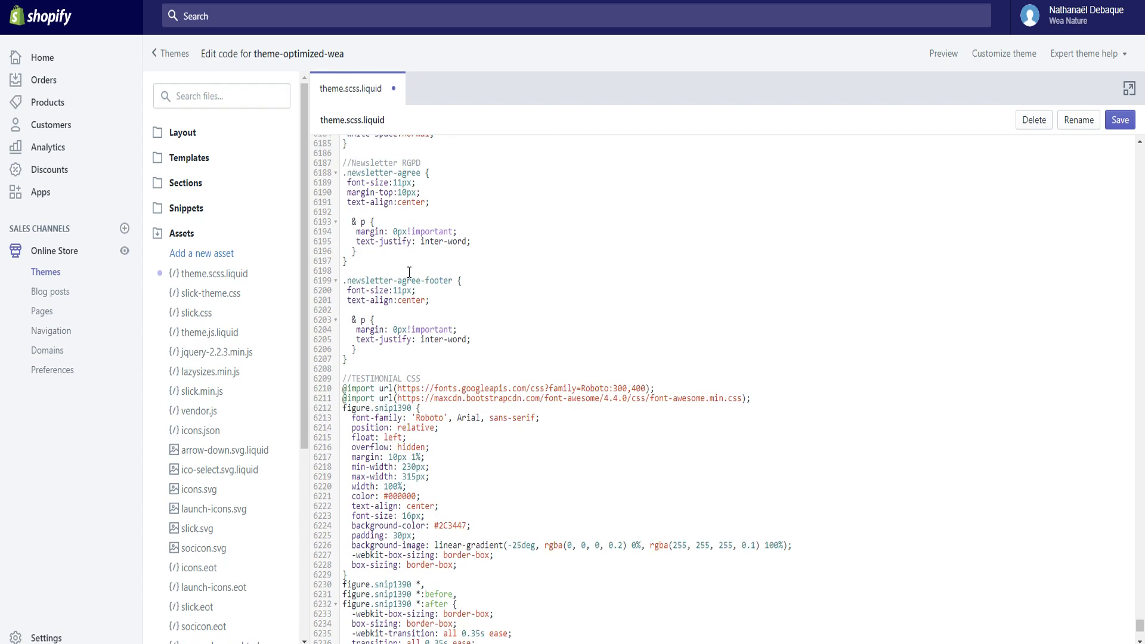
scroll(447, 370, down, 3)
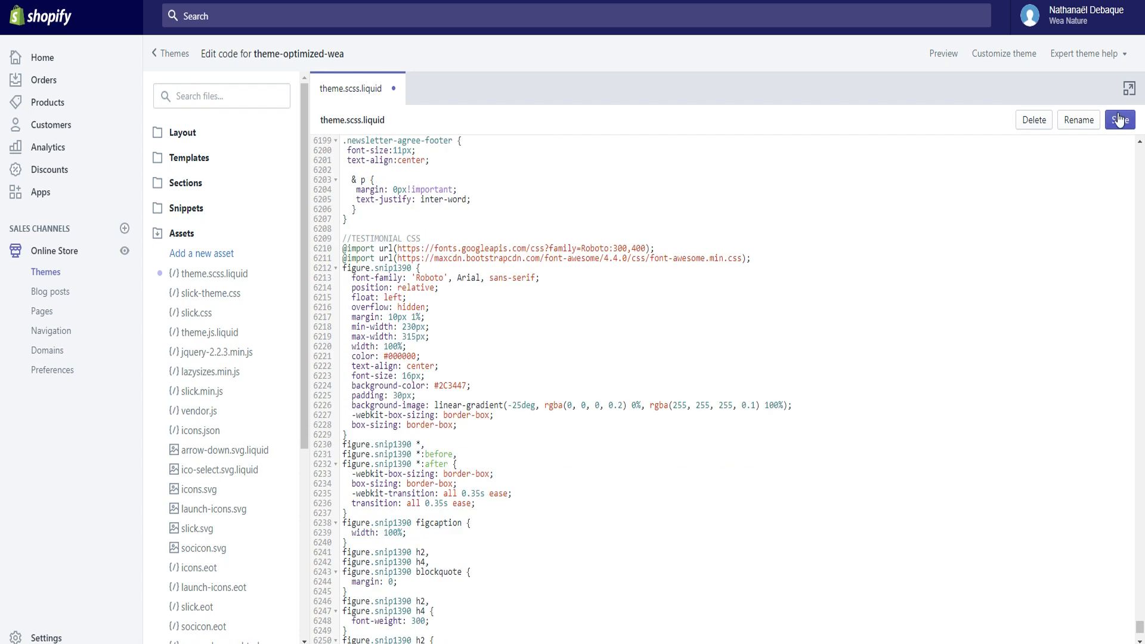
click(410, 247)
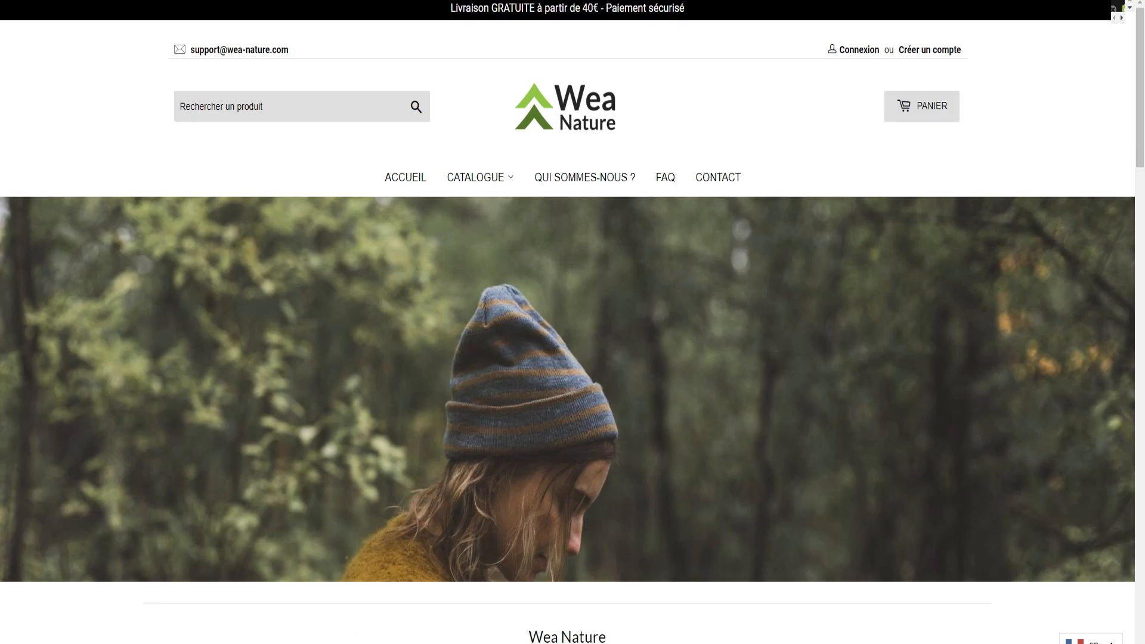
View the testimonial cards on the storefront home page and check their layout at a narrower width using the developer tools.
scroll(462, 271, down, 20)
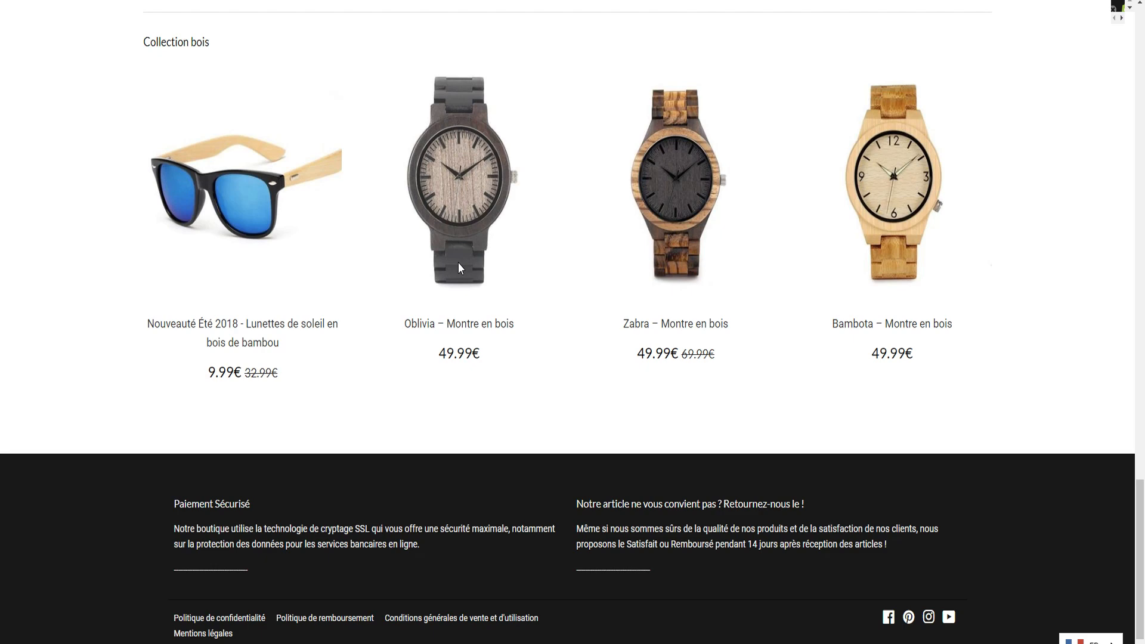
scroll(392, 362, down, 5)
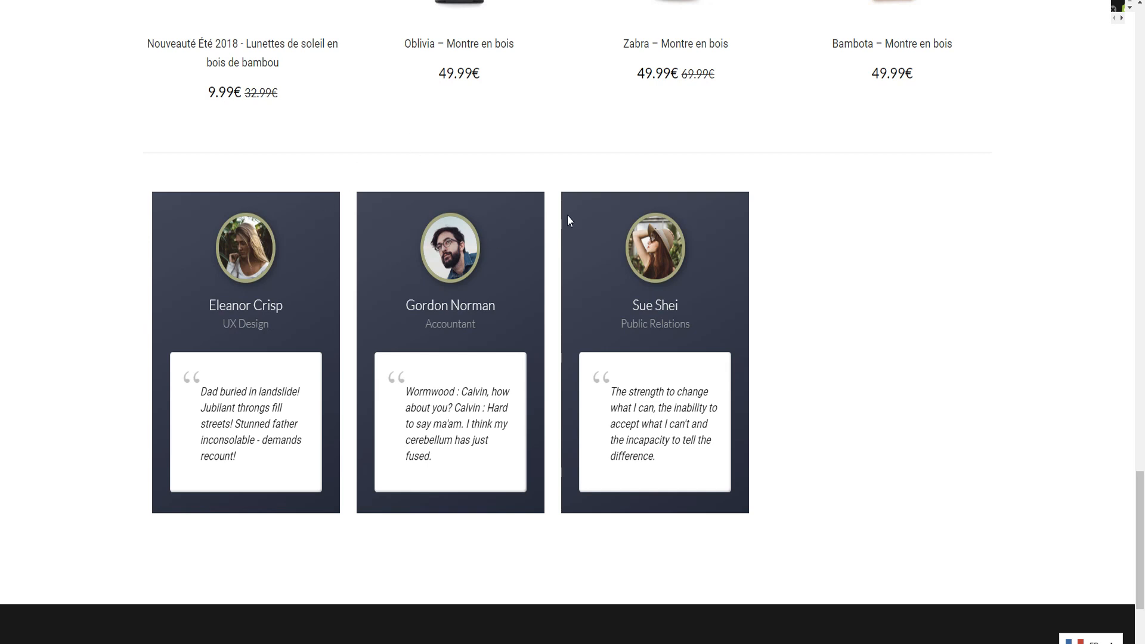
key(F12)
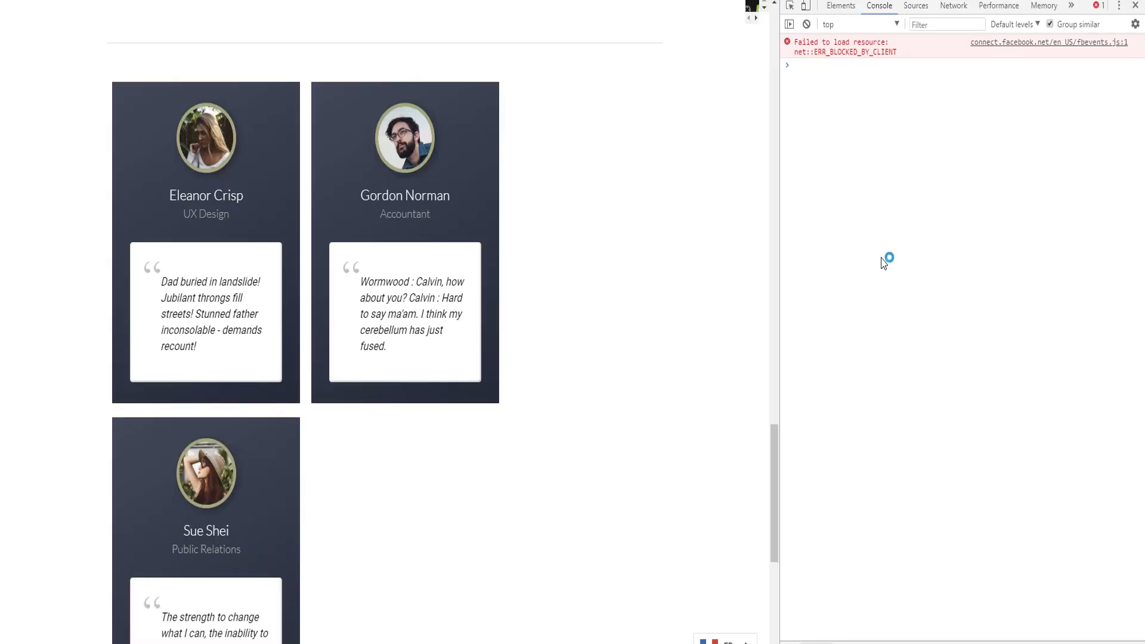
drag(780, 155, 614, 230)
scroll(426, 371, down, 2)
scroll(426, 371, up, 3)
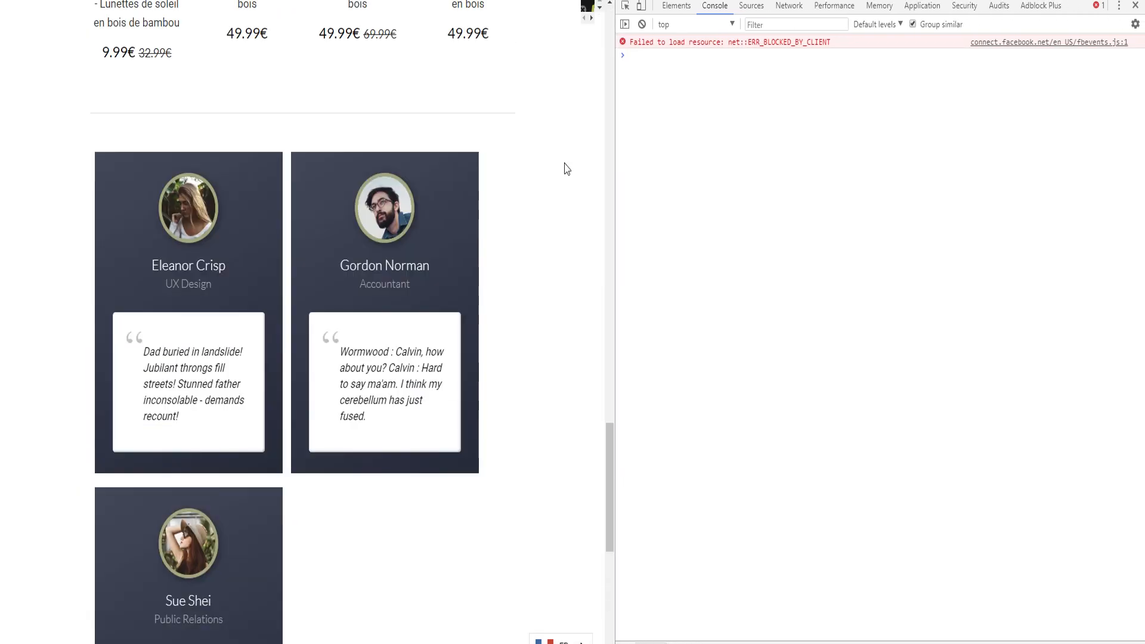
Emulate an iPhone 6/7/8 screen and reload the page to check the testimonial cards on mobile.
click(641, 6)
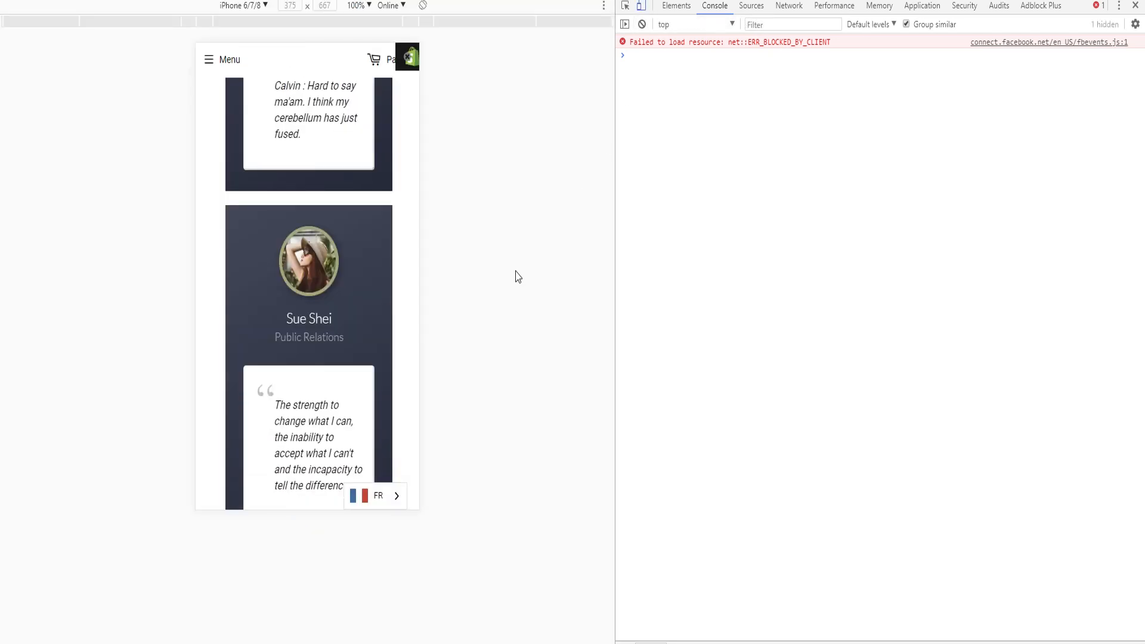
key(F5)
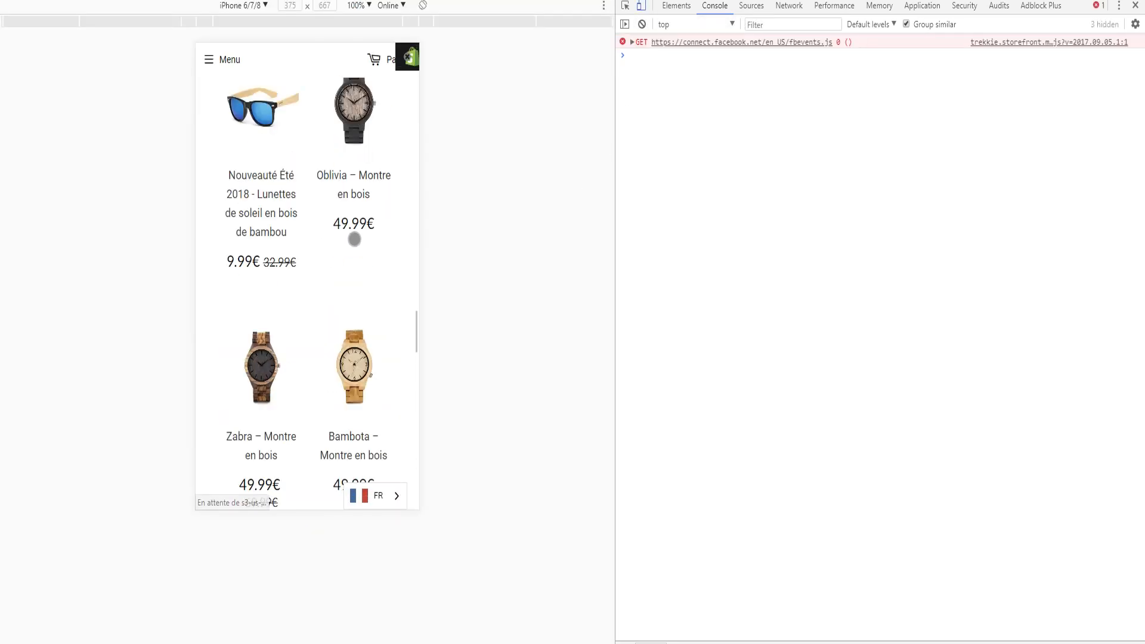
scroll(357, 261, down, 15)
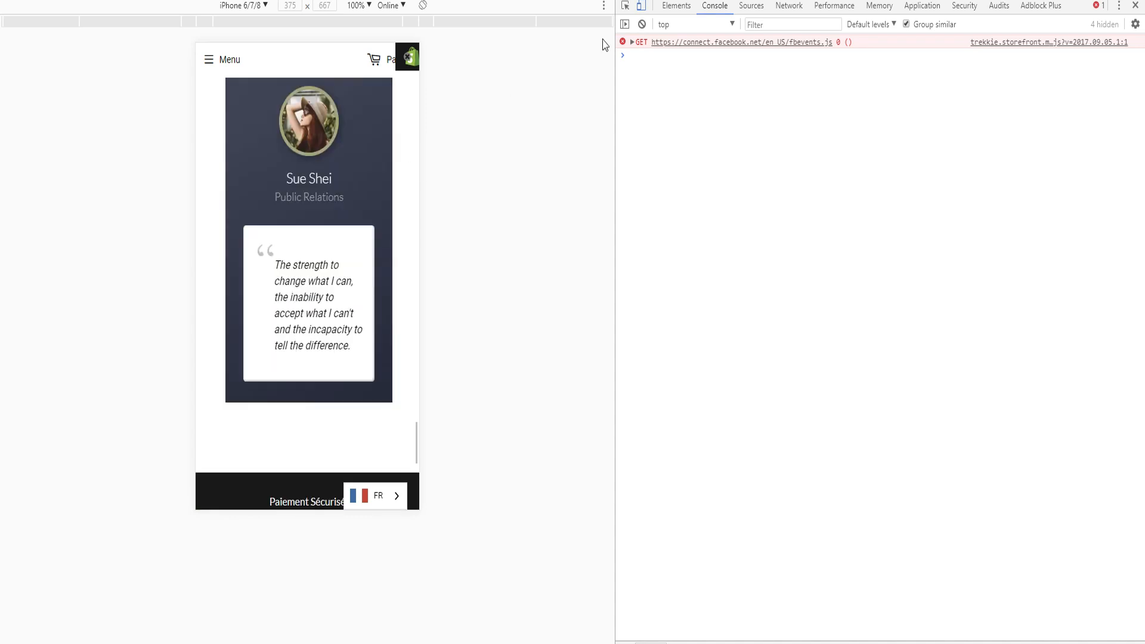
Turn off device emulation, close the developer tools and look at the testimonial cards at full width.
click(641, 6)
drag(613, 228, 694, 226)
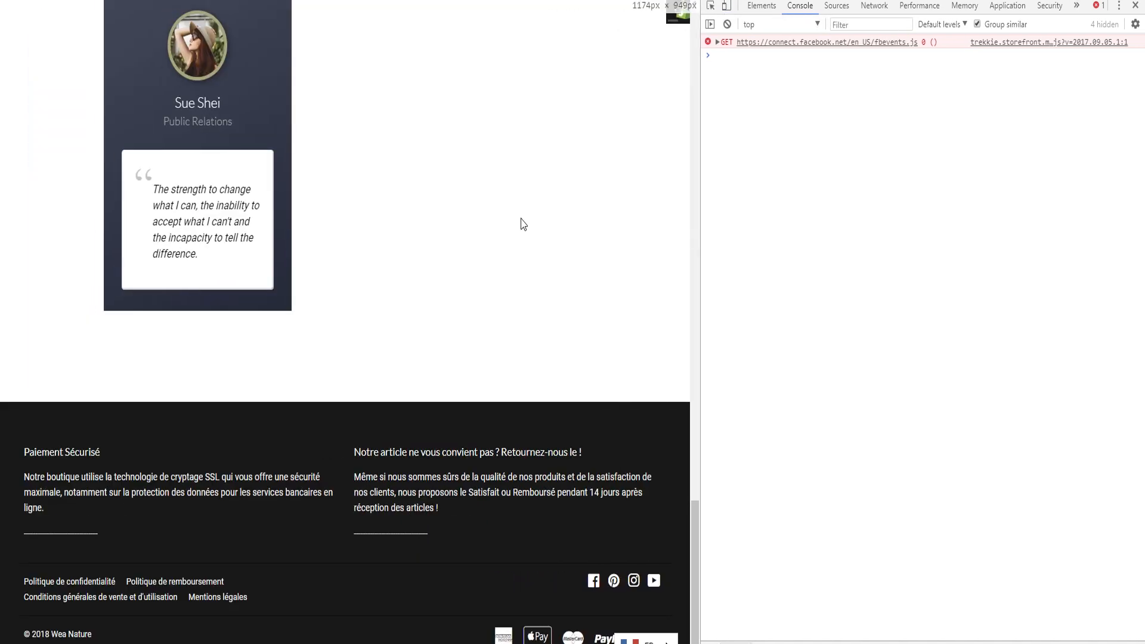
key(F12)
scroll(488, 362, up, 3)
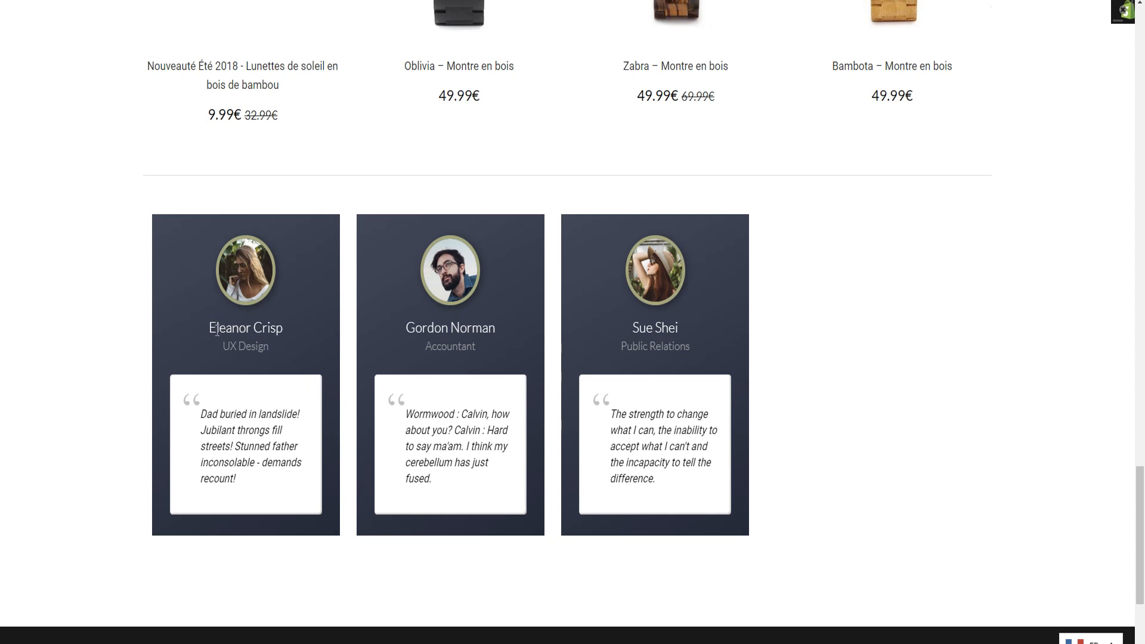
drag(217, 330, 285, 329)
Return to the Shopify admin and open Theme-Optimized-Wea in the theme editor.
key(ctrl+Tab)
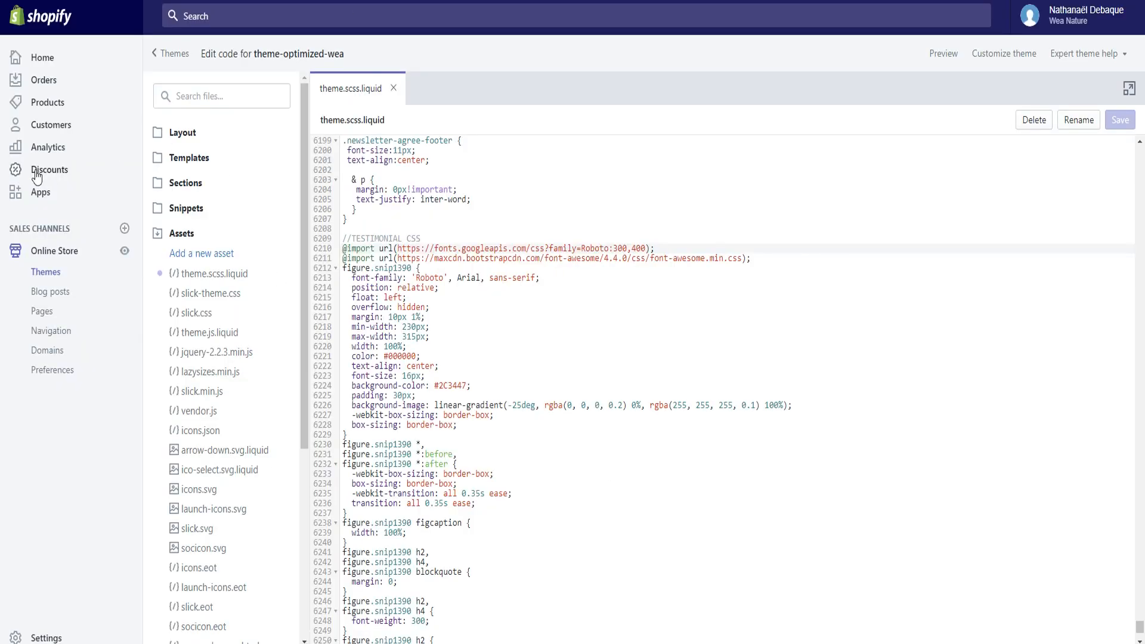
click(65, 252)
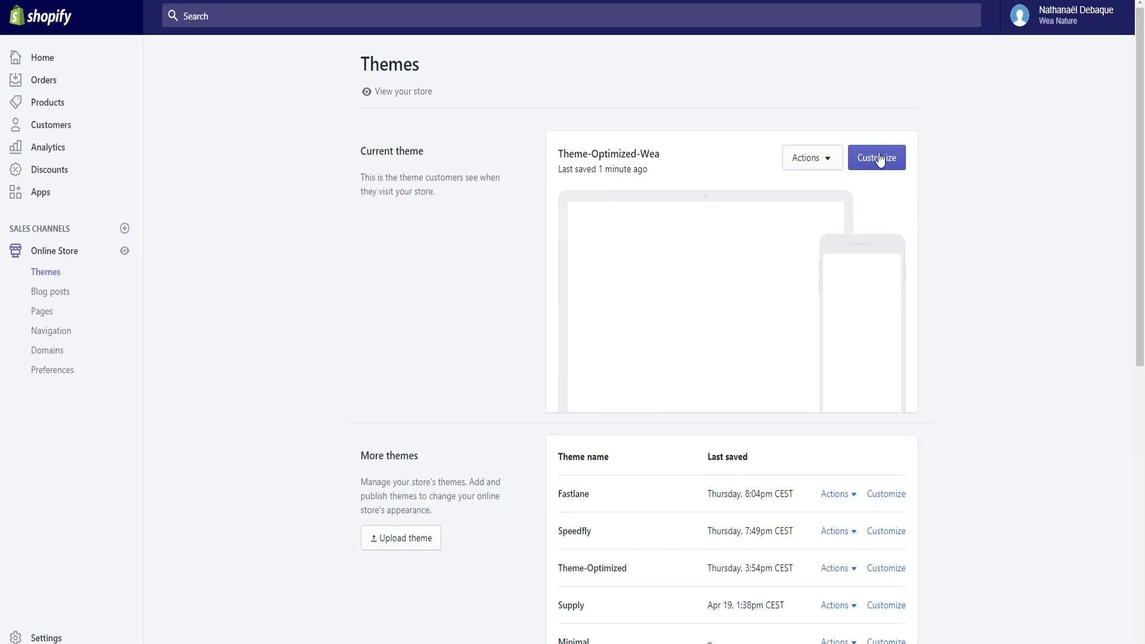
click(636, 197)
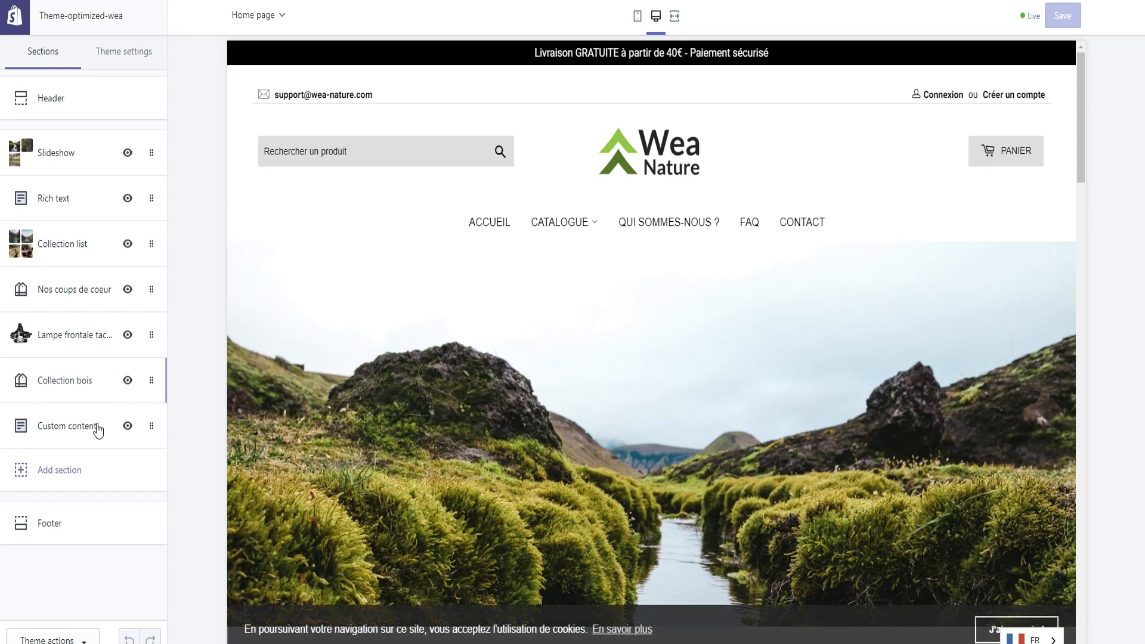
Open the Custom HTML block of the Custom content section and enlarge its HTML field.
click(67, 427)
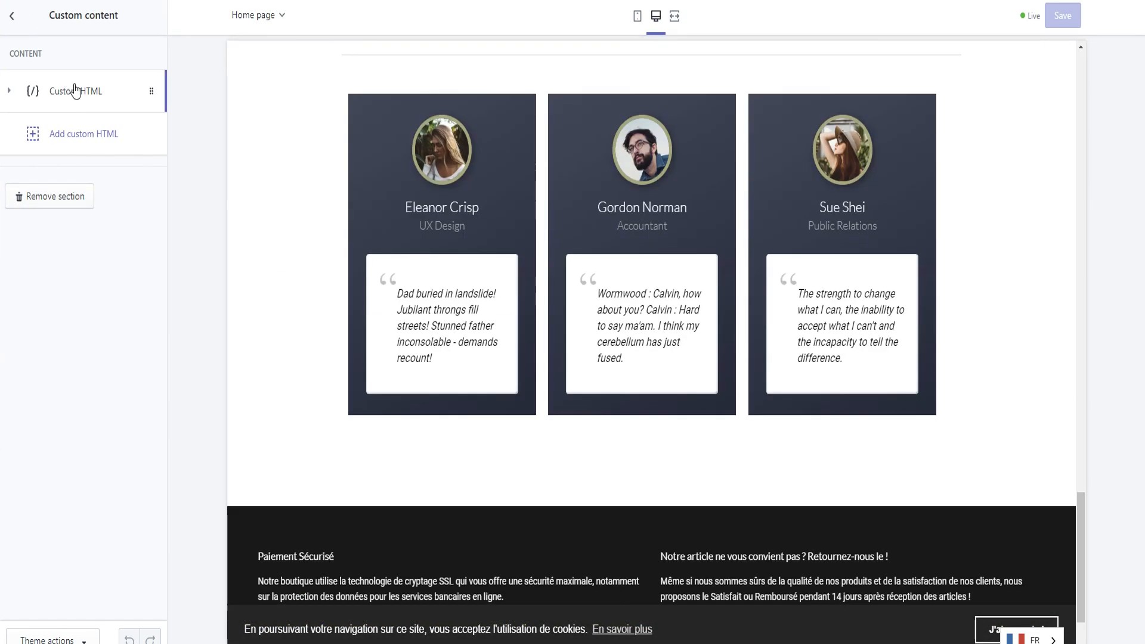
click(70, 89)
drag(150, 311, 113, 641)
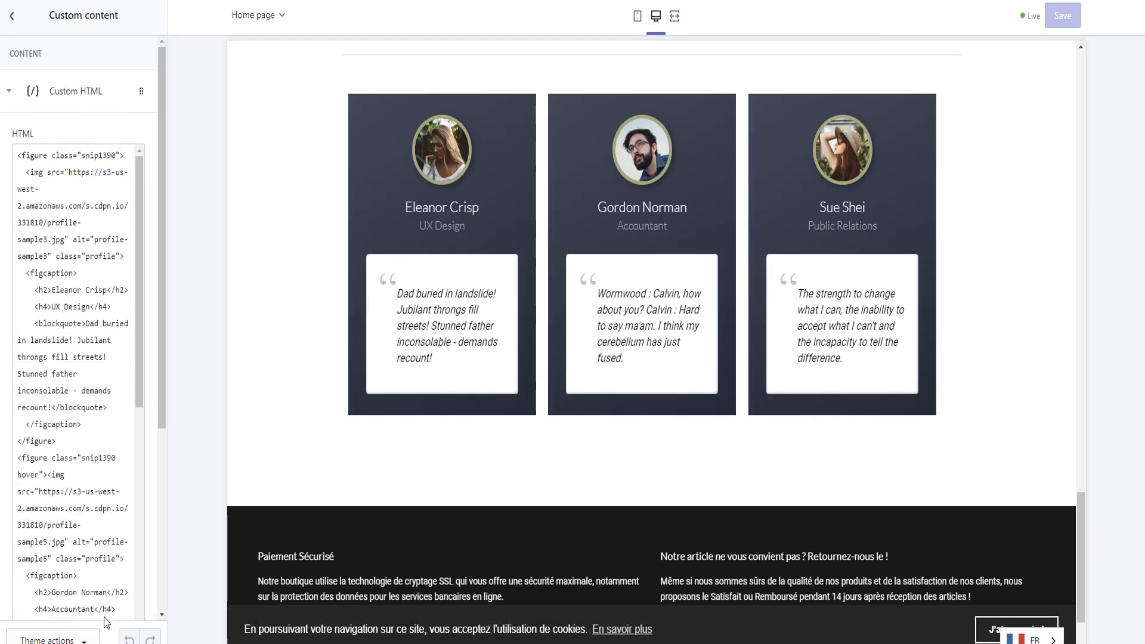
Select the first testimonial card's image URL in the HTML and view the image it points to.
click(76, 213)
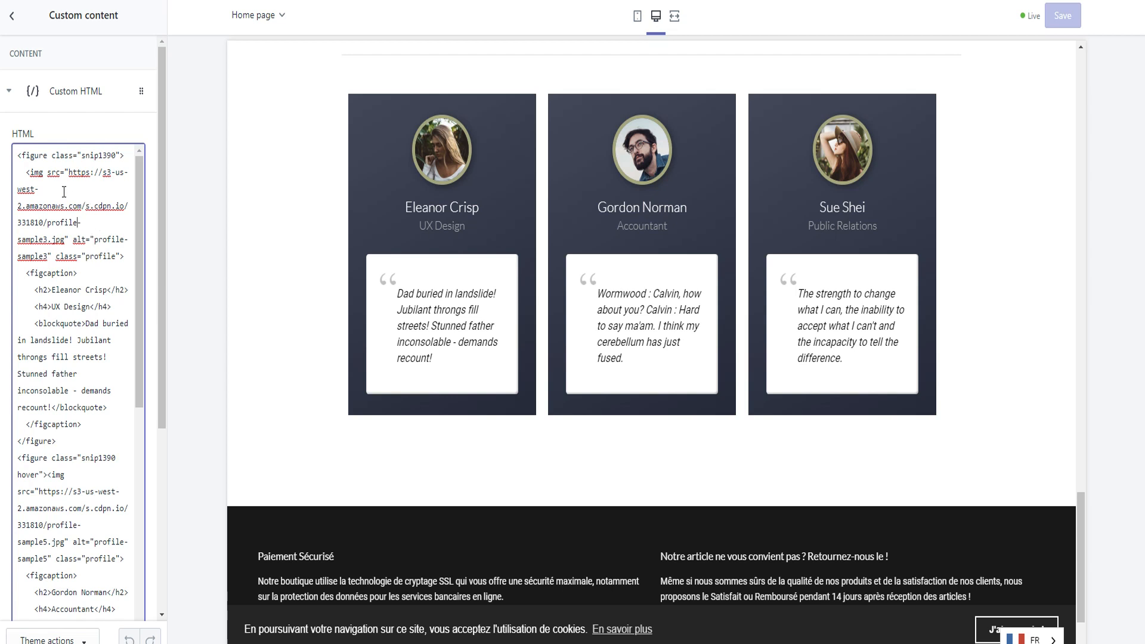
click(28, 157)
drag(68, 172, 65, 241)
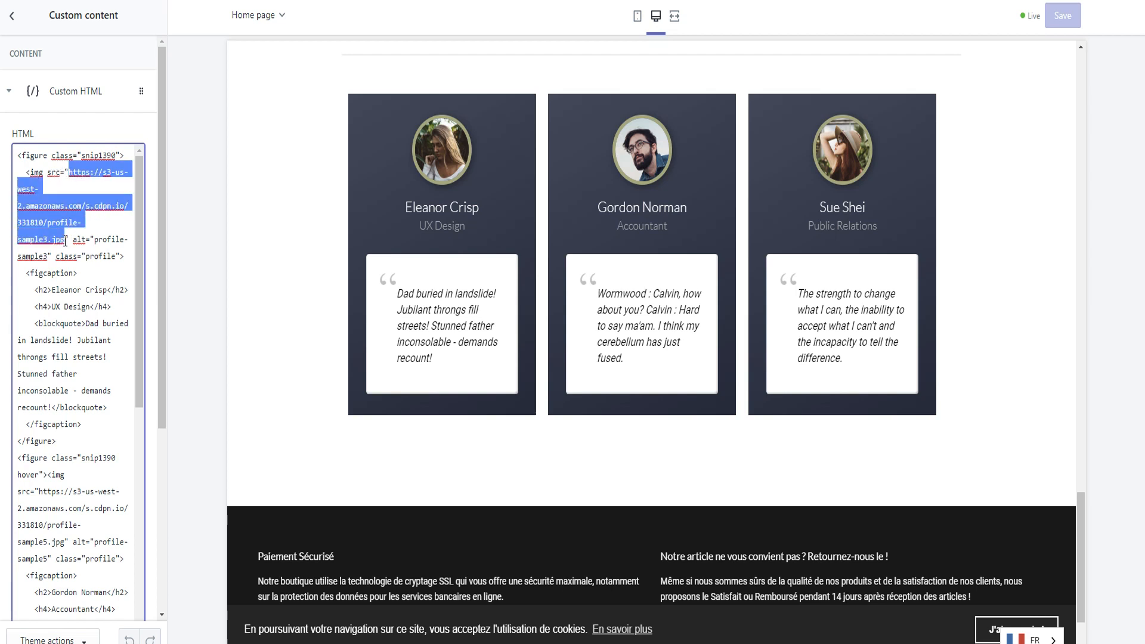
right_click(56, 215)
click(72, 240)
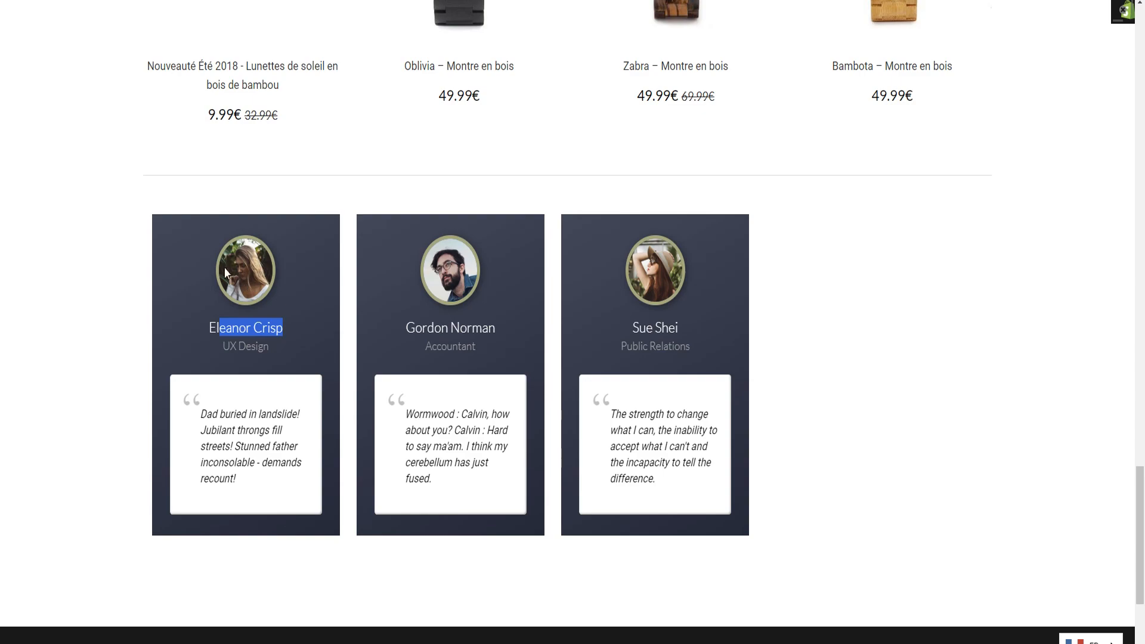
click(470, 1)
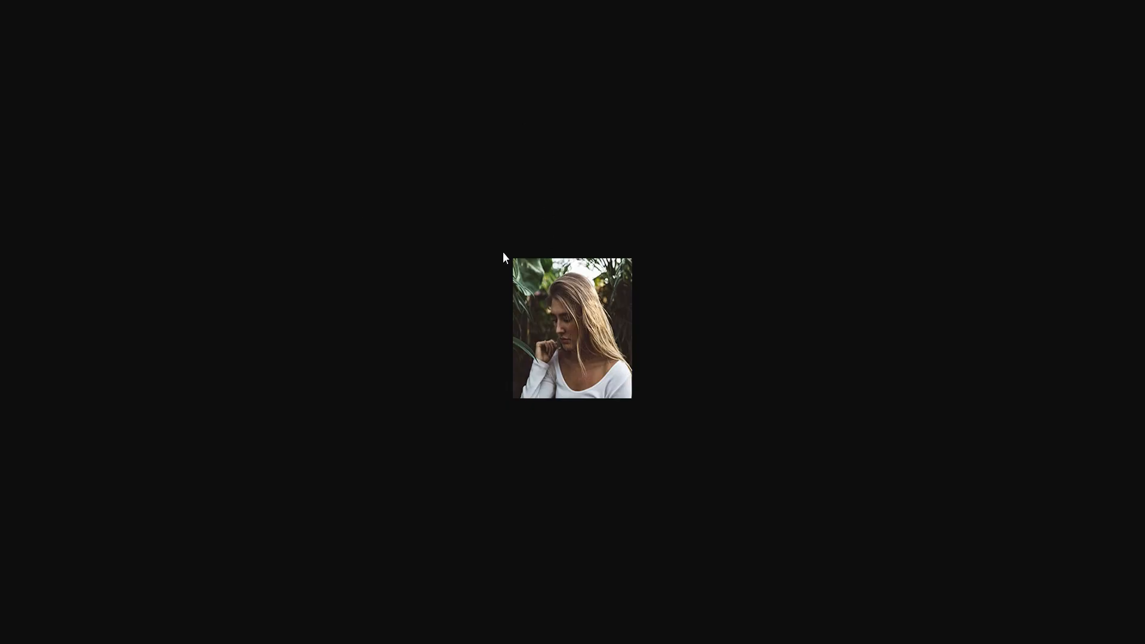
click(398, 0)
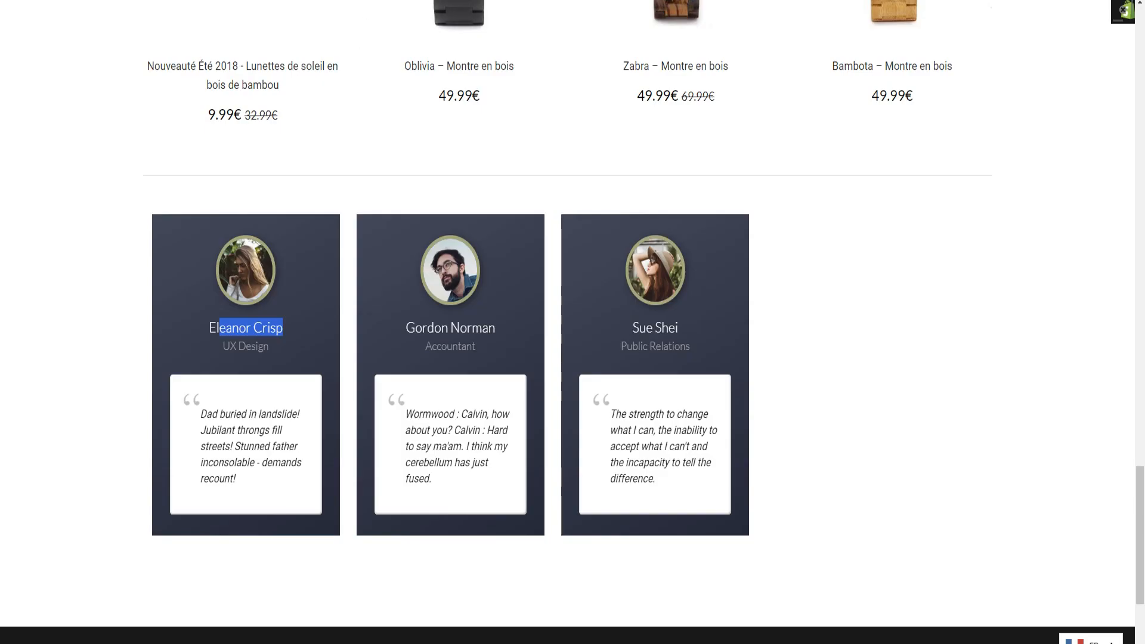
Open the Files page in the store settings and copy the URL of mobile-receipt-visa.png.
click(280, 1)
right_click(77, 607)
click(51, 641)
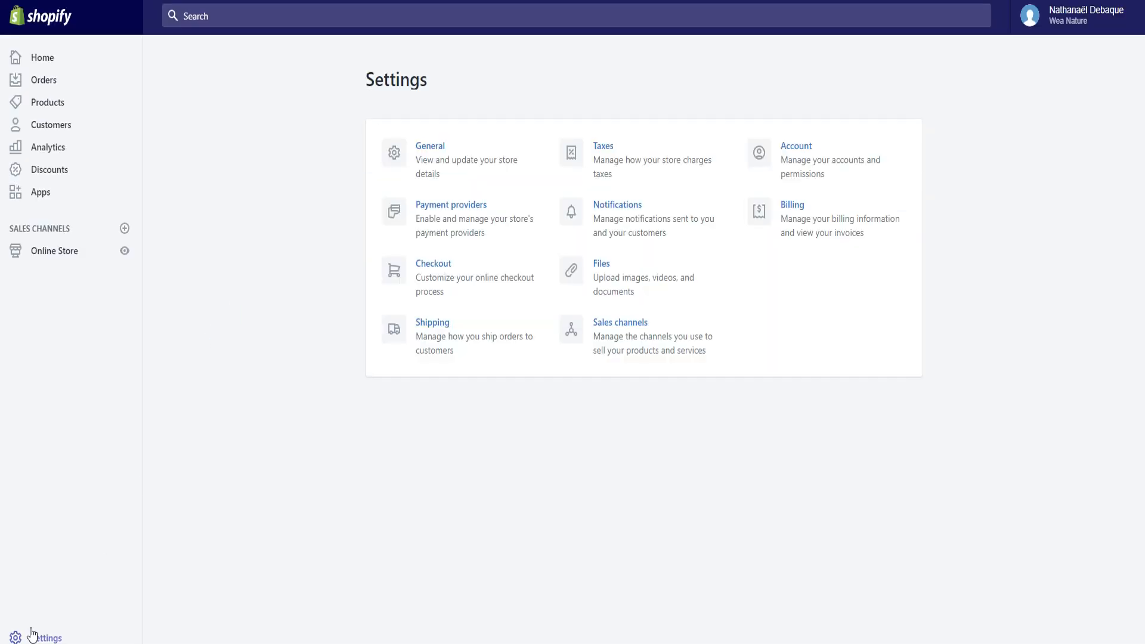
click(615, 279)
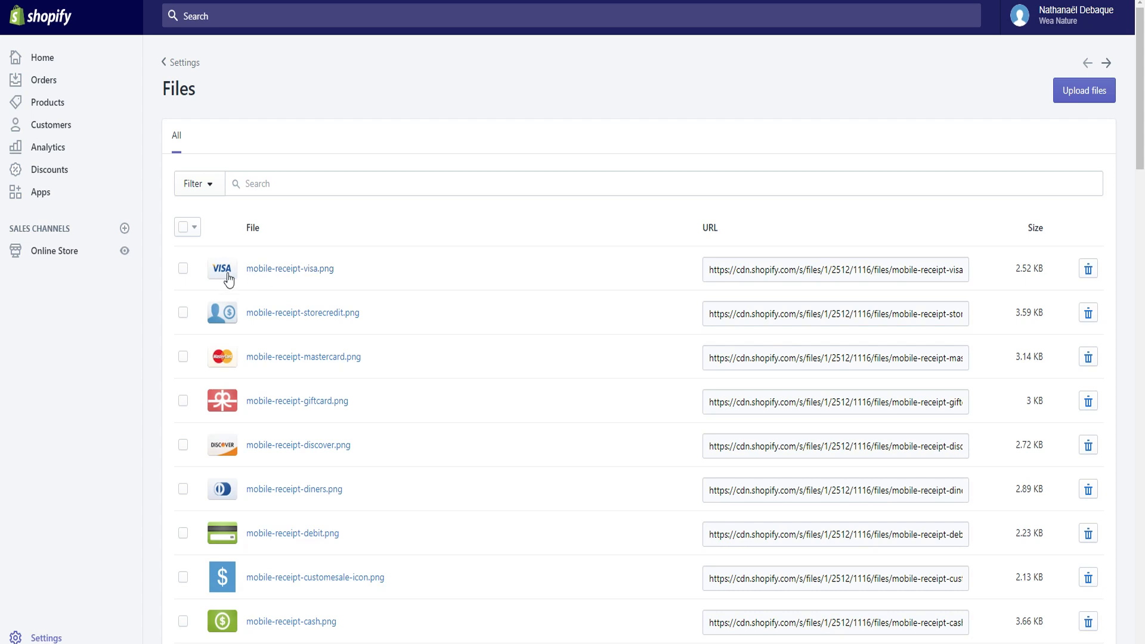
click(738, 274)
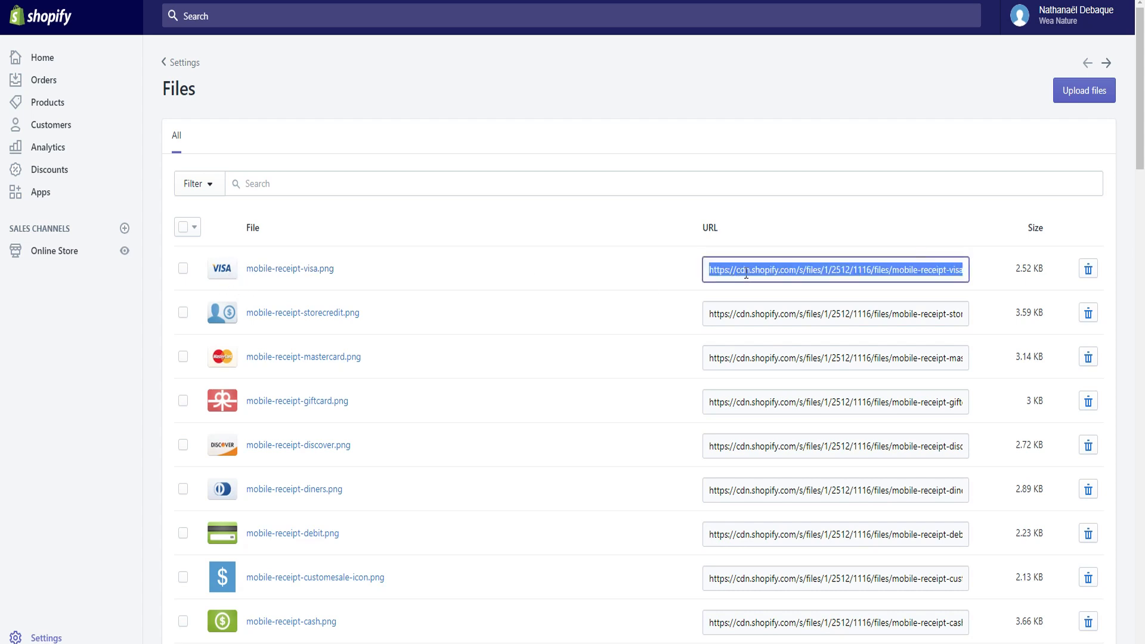
right_click(746, 274)
click(727, 274)
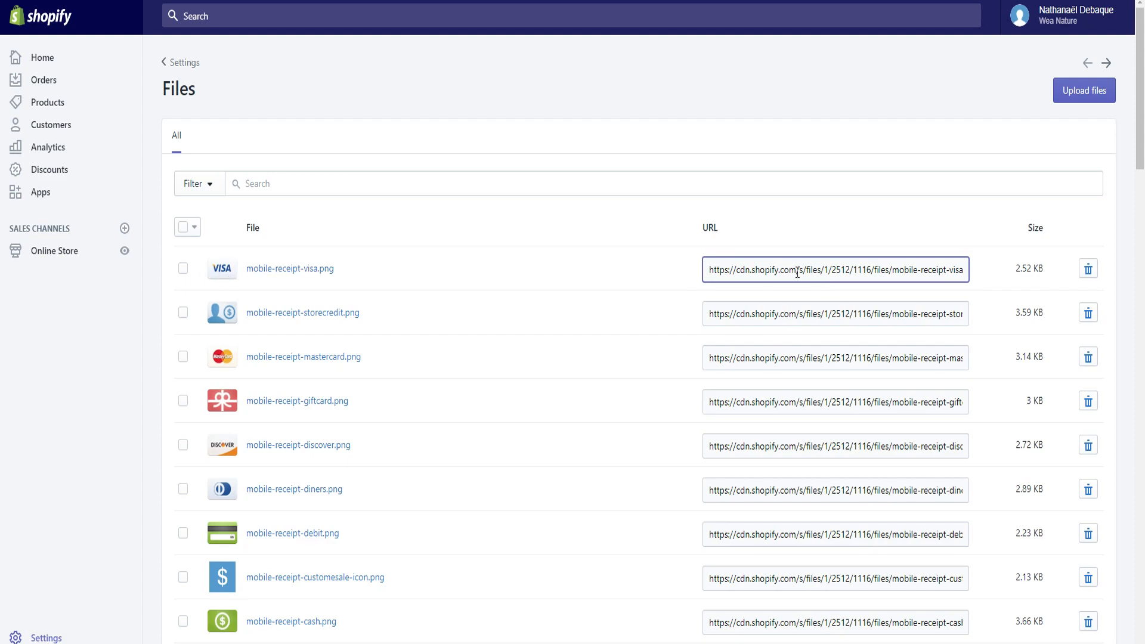
click(821, 274)
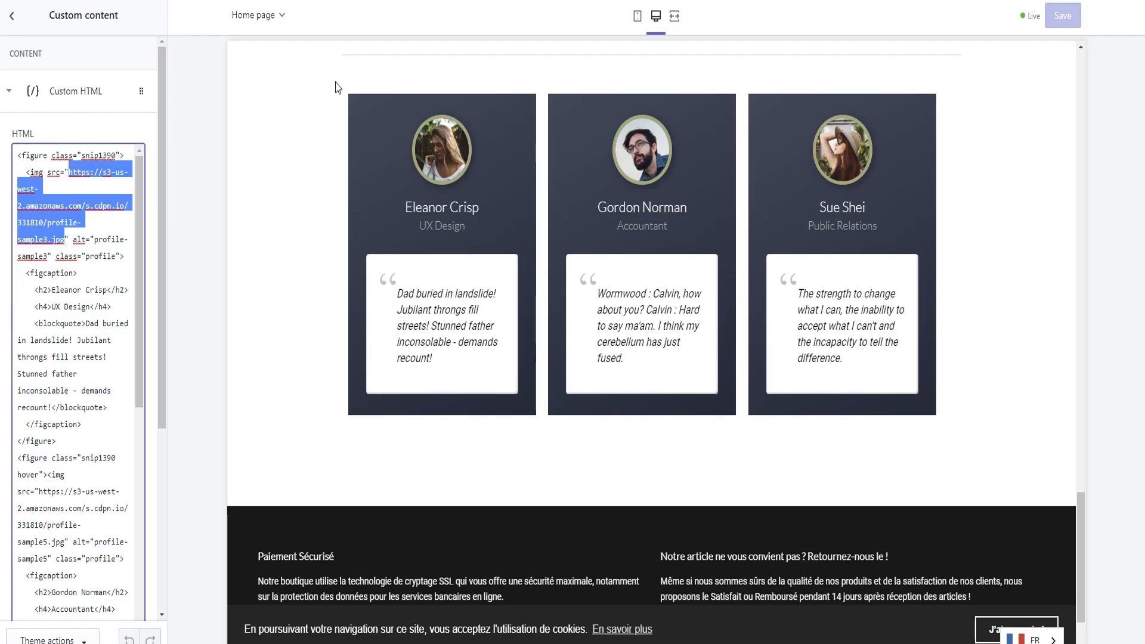
Try replacing the first card's image source with the copied mobile-receipt-visa.png URL and undo the replacement.
drag(69, 173, 70, 239)
key(ctrl+v)
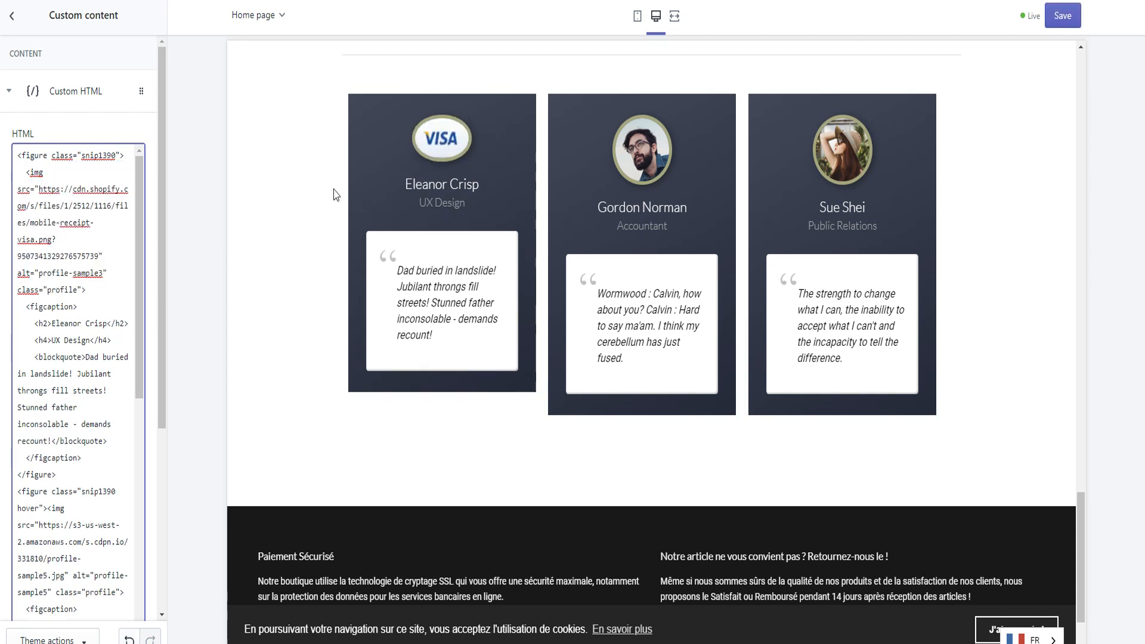
key(ctrl+z)
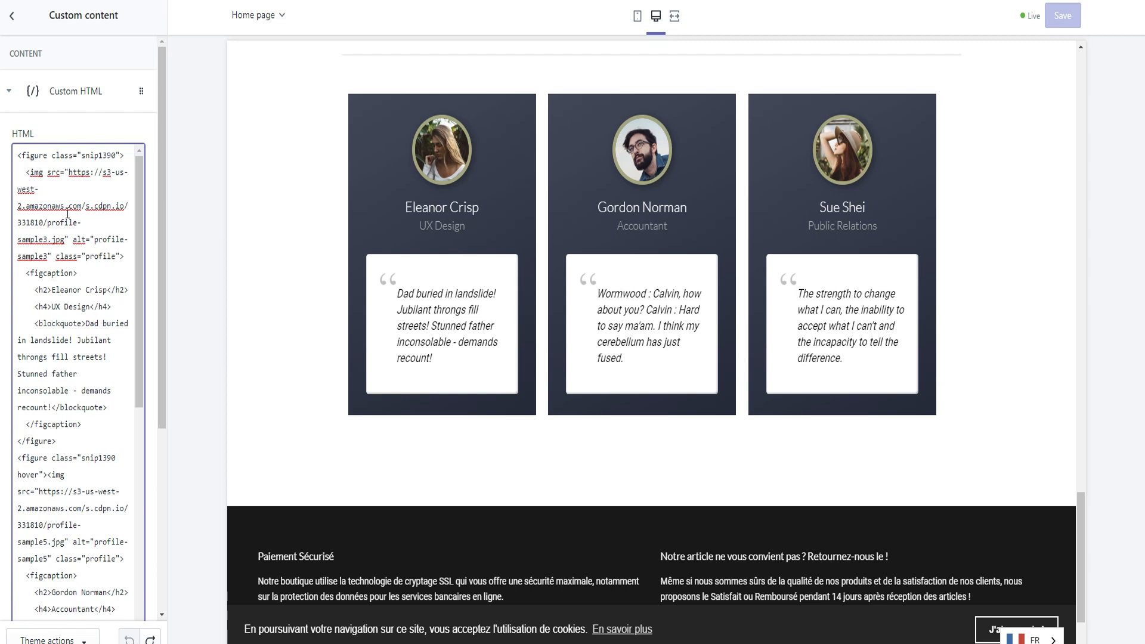
Examine the image source URL of each of the three testimonial cards in the Custom HTML code.
drag(30, 189, 50, 224)
scroll(60, 314, down, 1)
scroll(60, 327, down, 1)
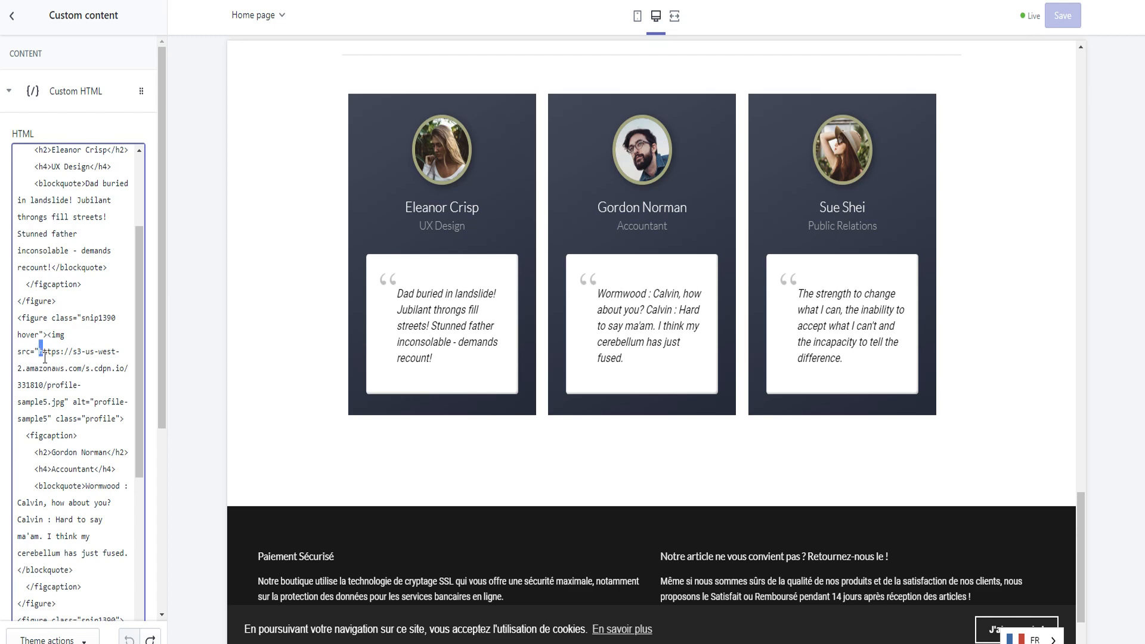
drag(39, 352, 59, 385)
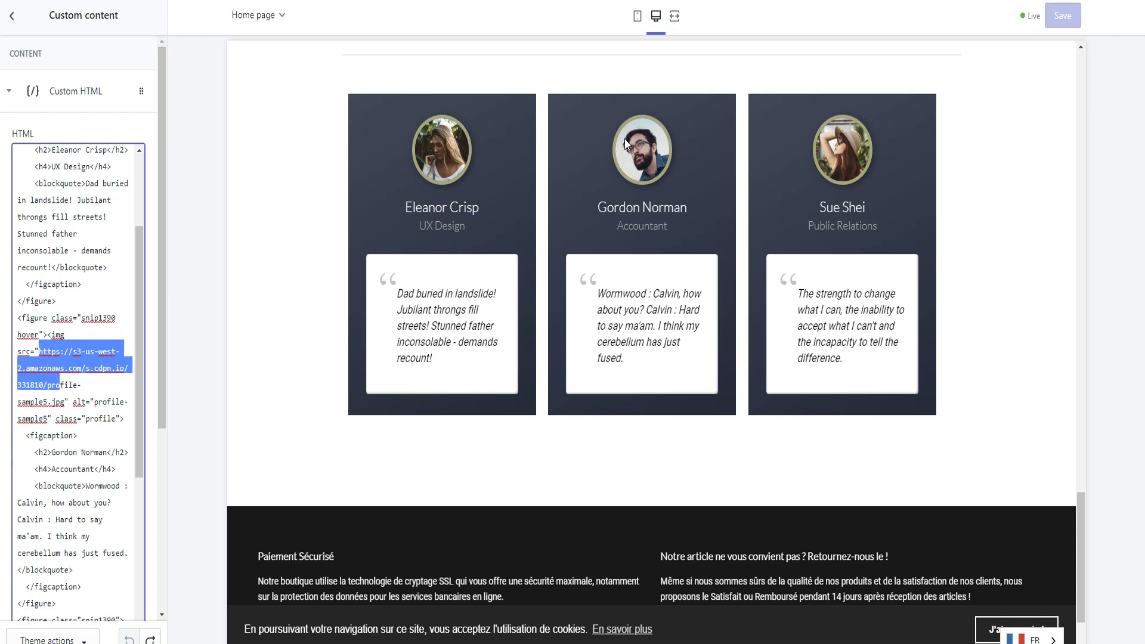
scroll(84, 412, down, 3)
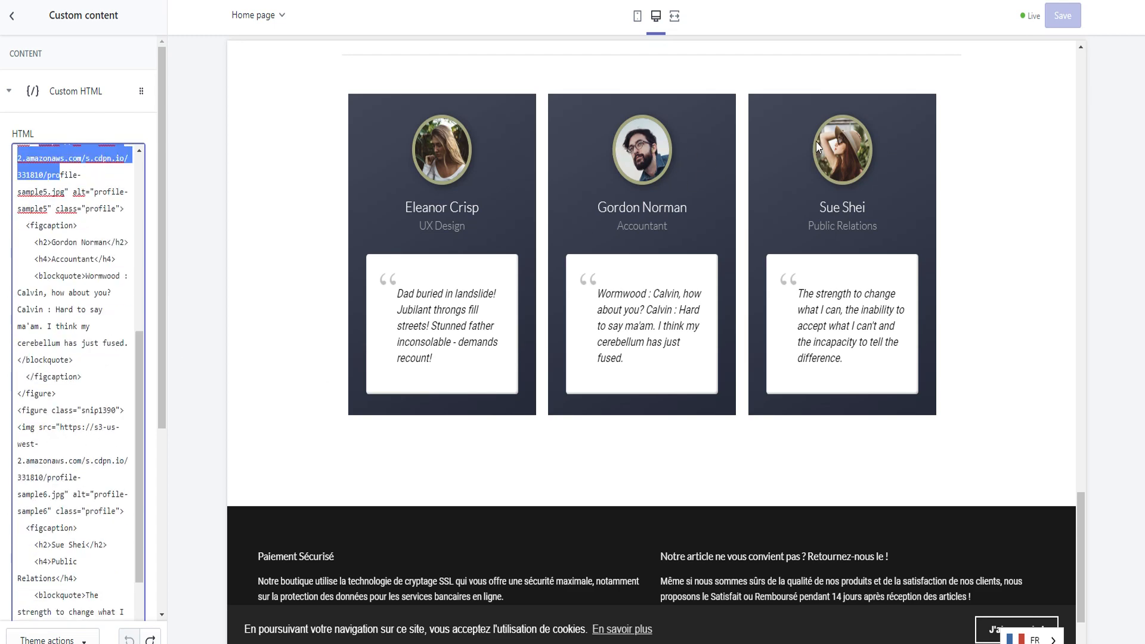
scroll(65, 316, up, 5)
click(72, 239)
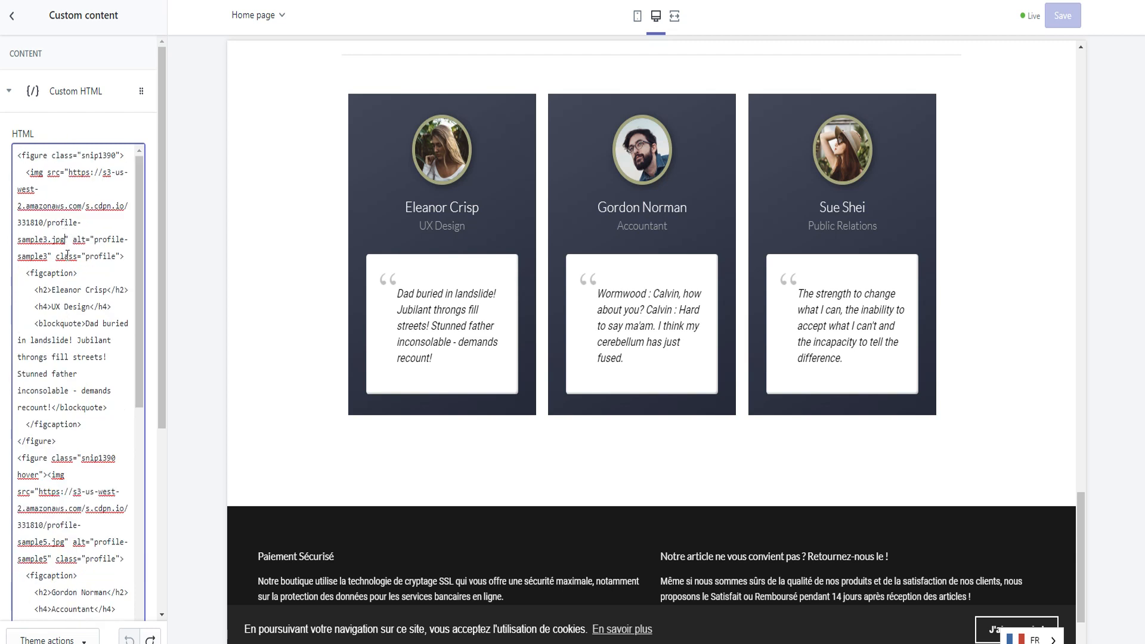
Replace the name in the first testimonial card's h2 heading with a different customer name.
click(52, 291)
drag(52, 291, 73, 290)
drag(405, 210, 486, 216)
drag(107, 290, 51, 290)
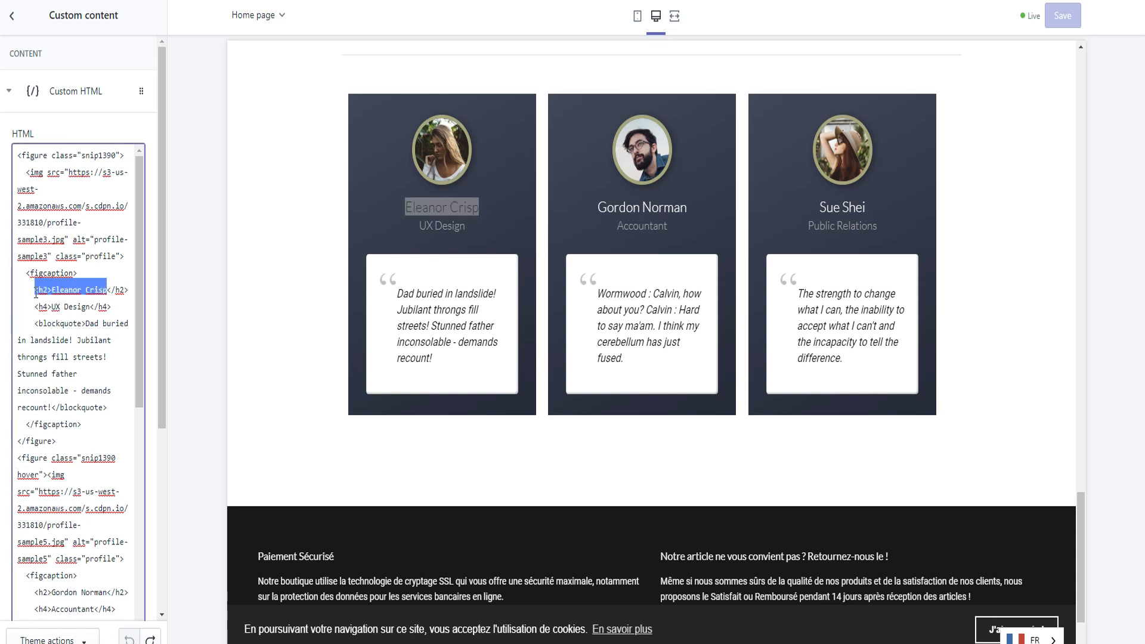
text(Jean Pierre)
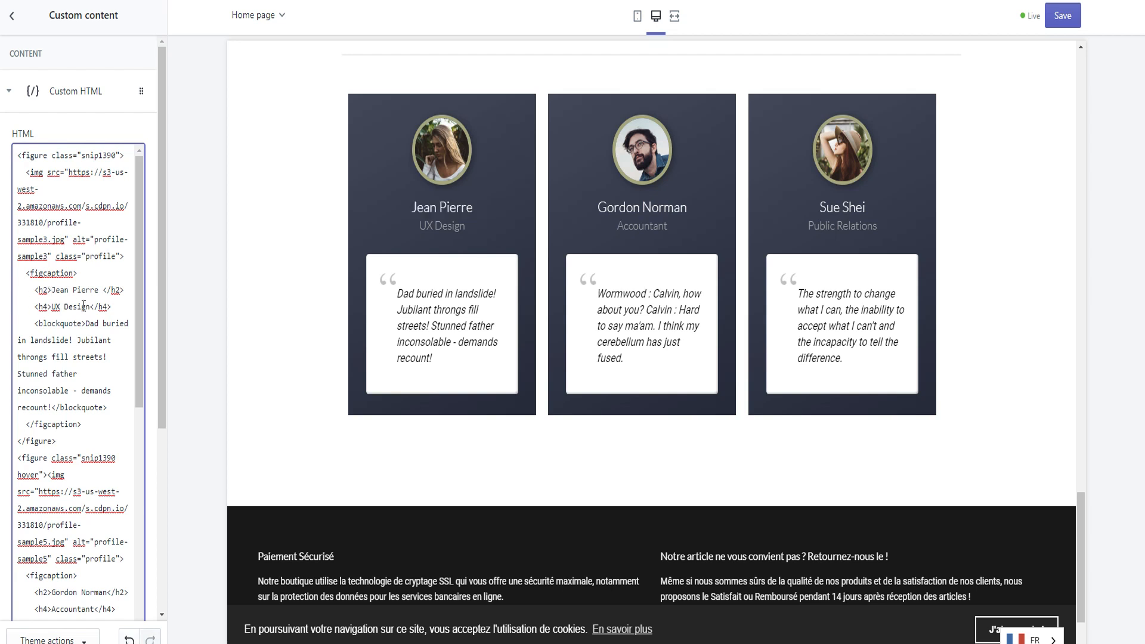
Delete the h4 job title line "UX Design" from the first testimonial card's HTML.
drag(89, 307, 51, 307)
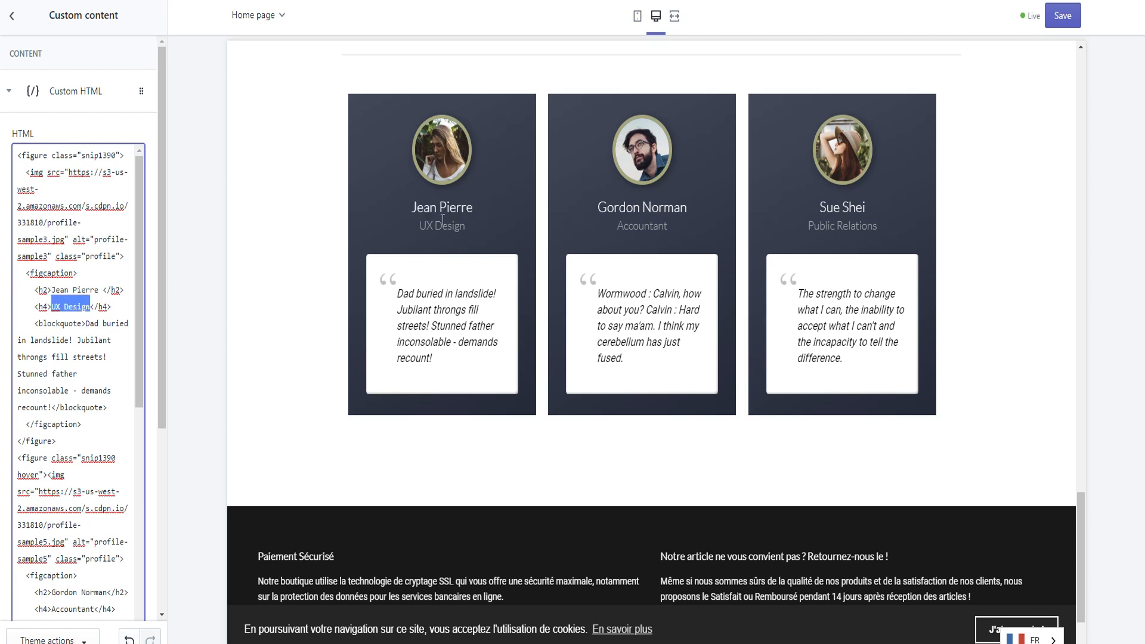
drag(419, 230, 447, 228)
click(464, 228)
click(91, 307)
drag(417, 229, 473, 229)
click(121, 308)
triple_click(87, 309)
key(BackSpace)
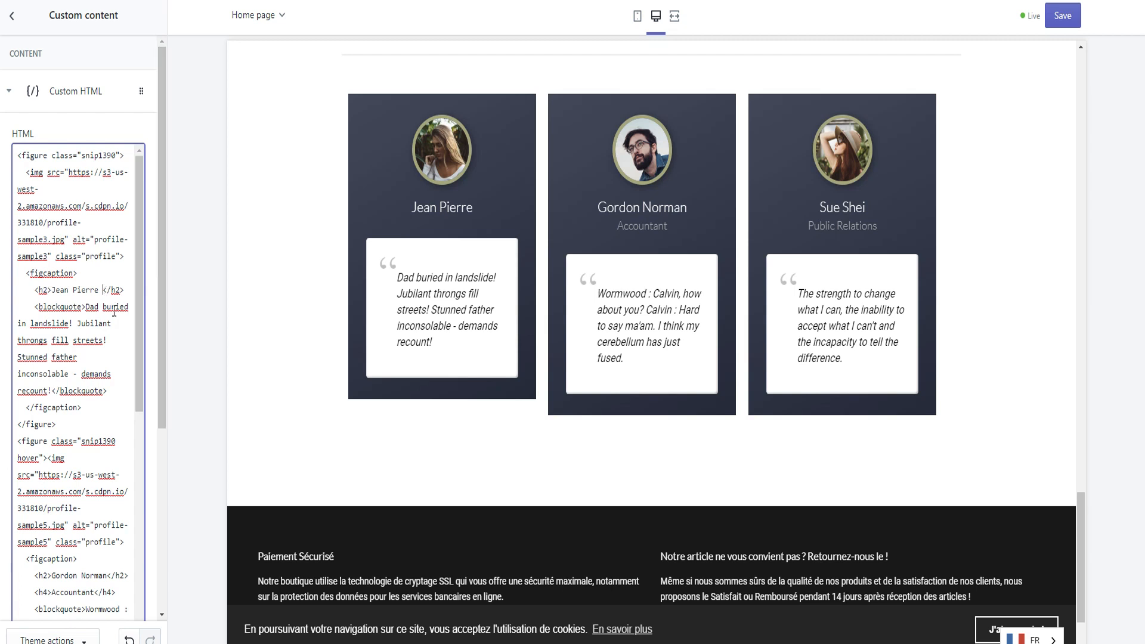
Replace the first card's blockquote text with "J'adore ce site, les produits sont géniaux !".
drag(87, 314, 87, 317)
click(64, 308)
triple_click(404, 275)
click(75, 340)
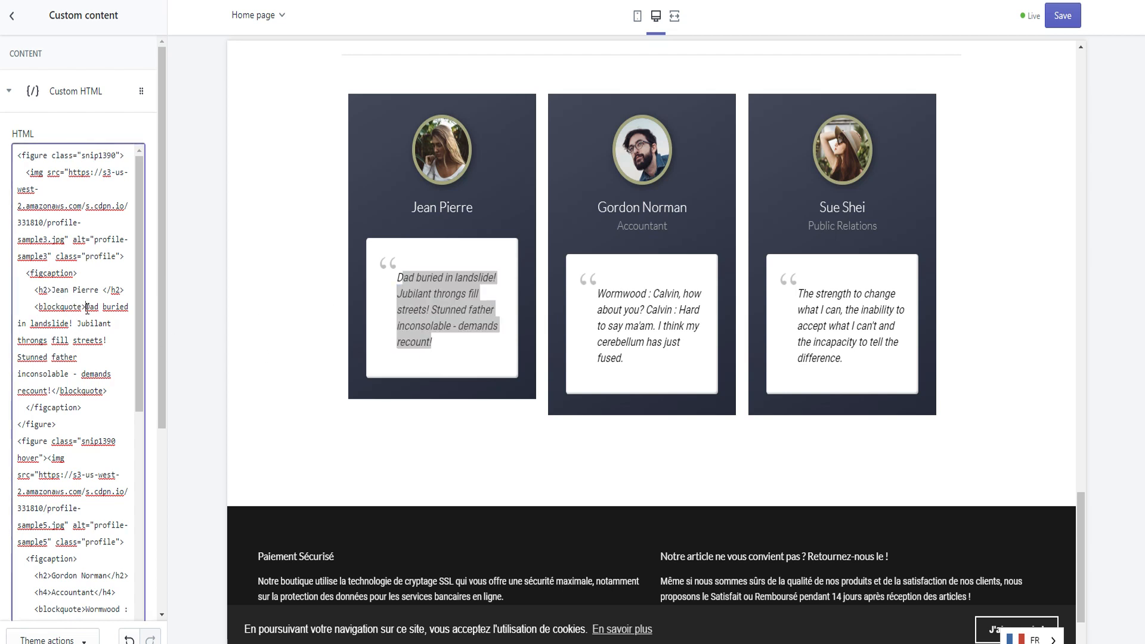
drag(87, 309, 48, 391)
key(BackSpace)
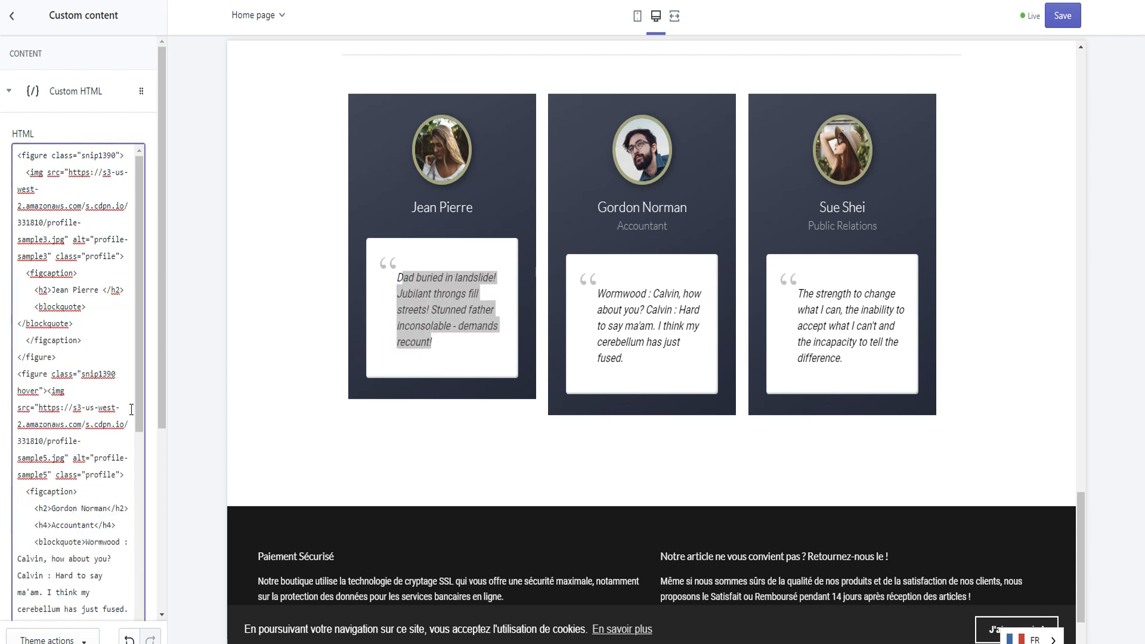
text(J'adore ce site, l)
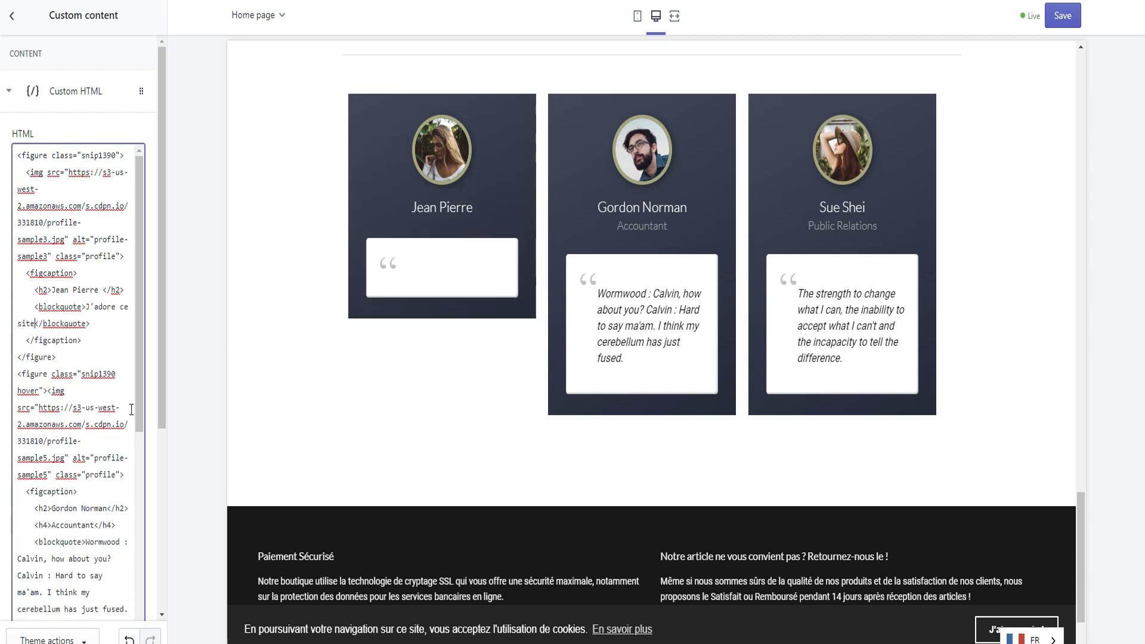
text(es produits sont géni)
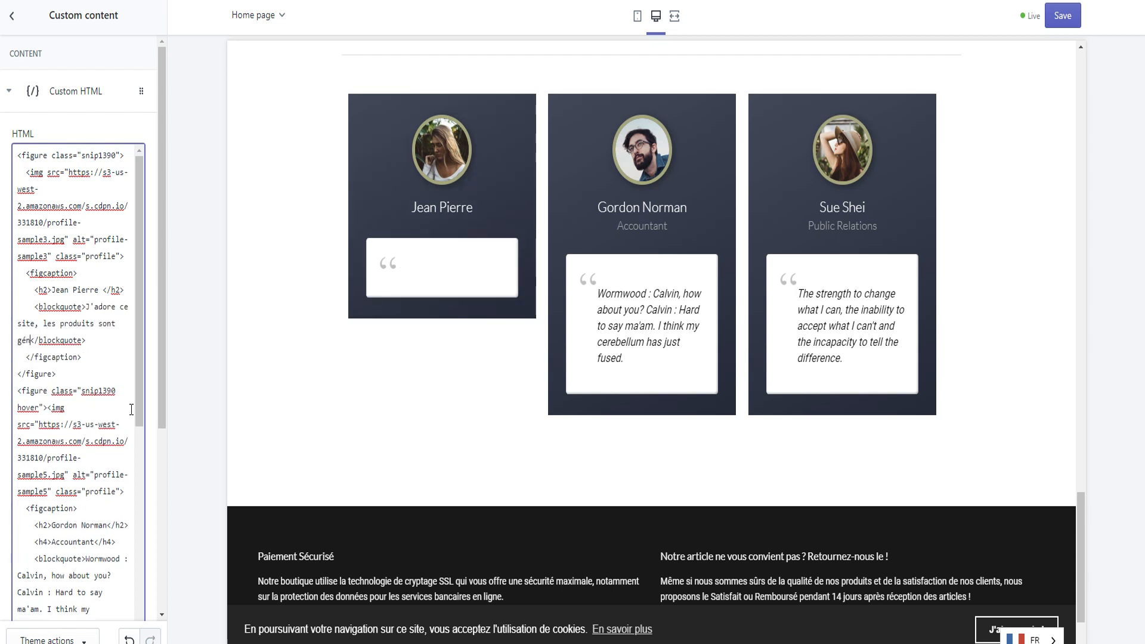
text(aux !)
Check the remaining cards' HTML and save the Custom content section.
scroll(85, 397, down, 3)
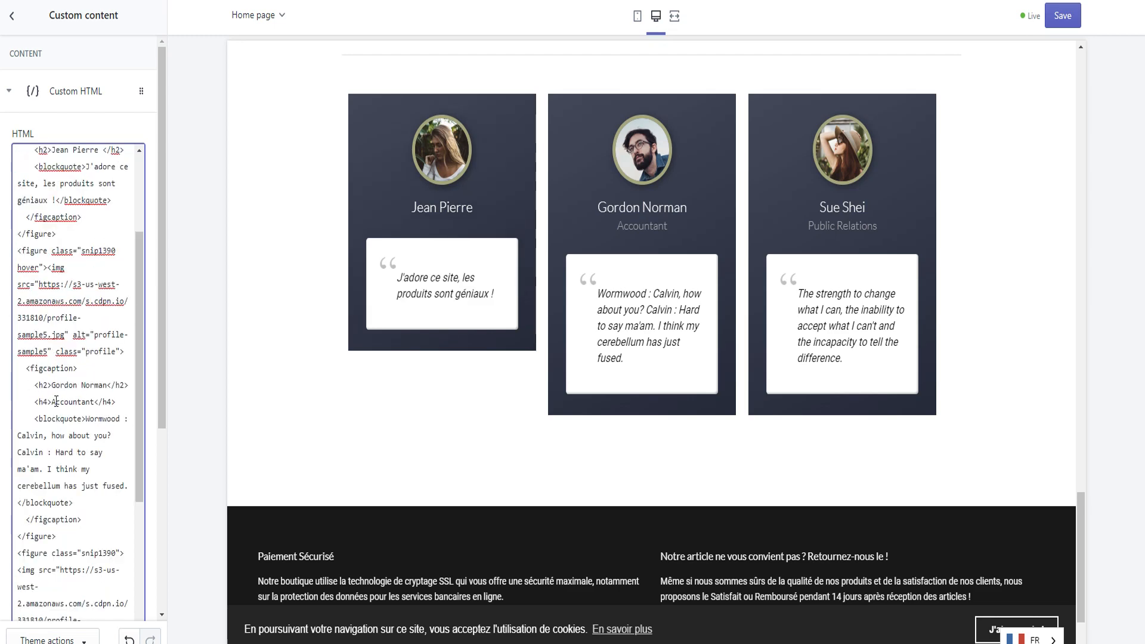
scroll(58, 423, down, 3)
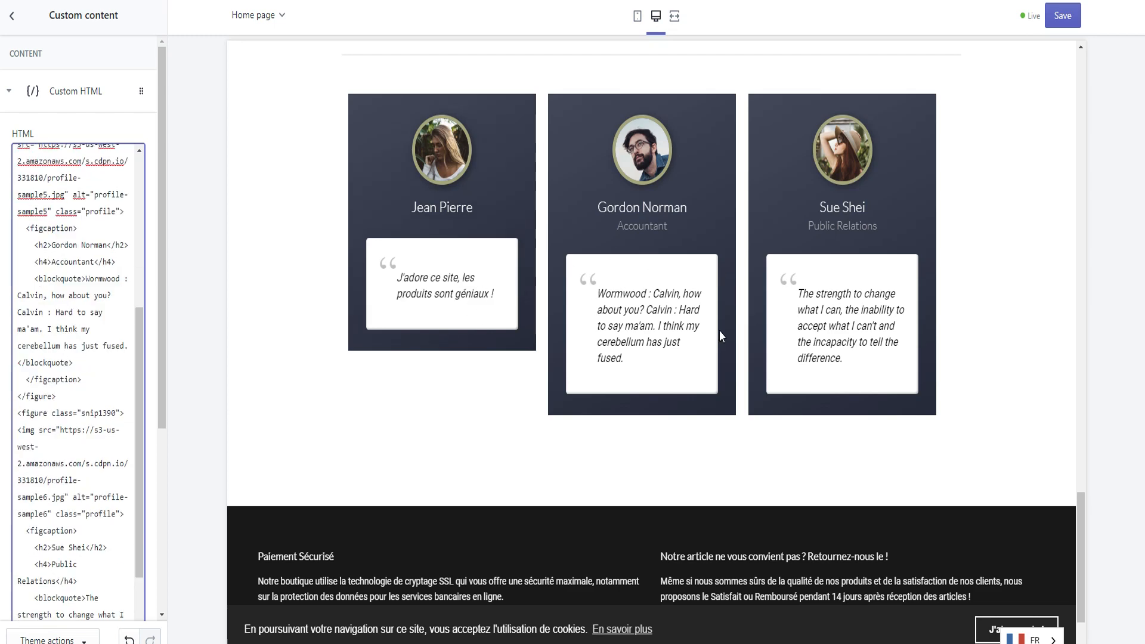
scroll(58, 420, up, 6)
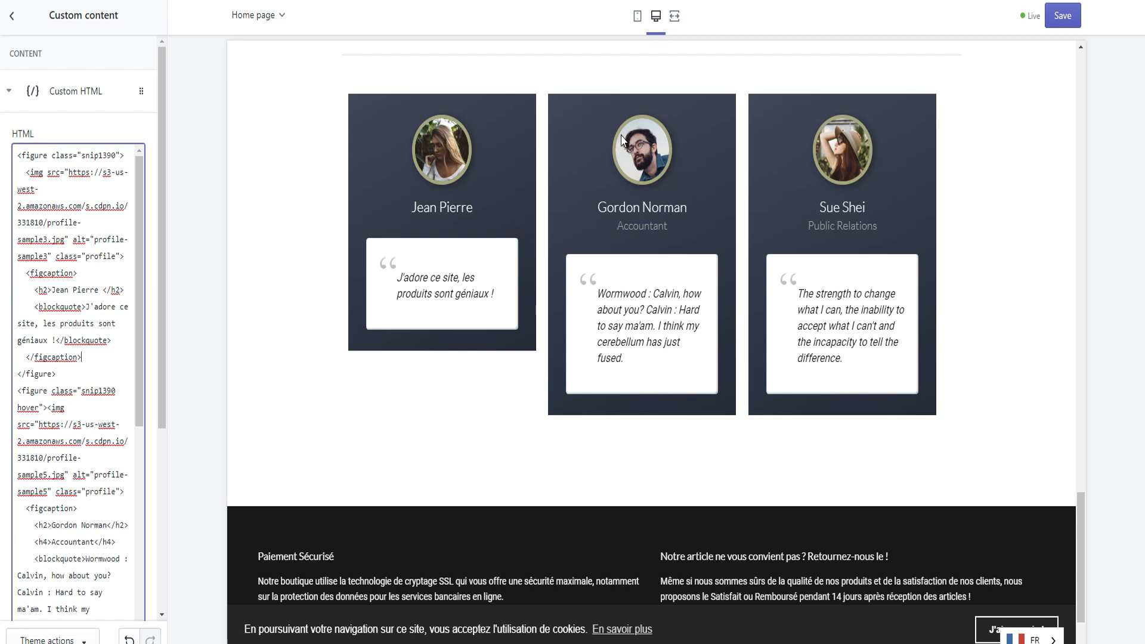
click(82, 308)
click(1062, 16)
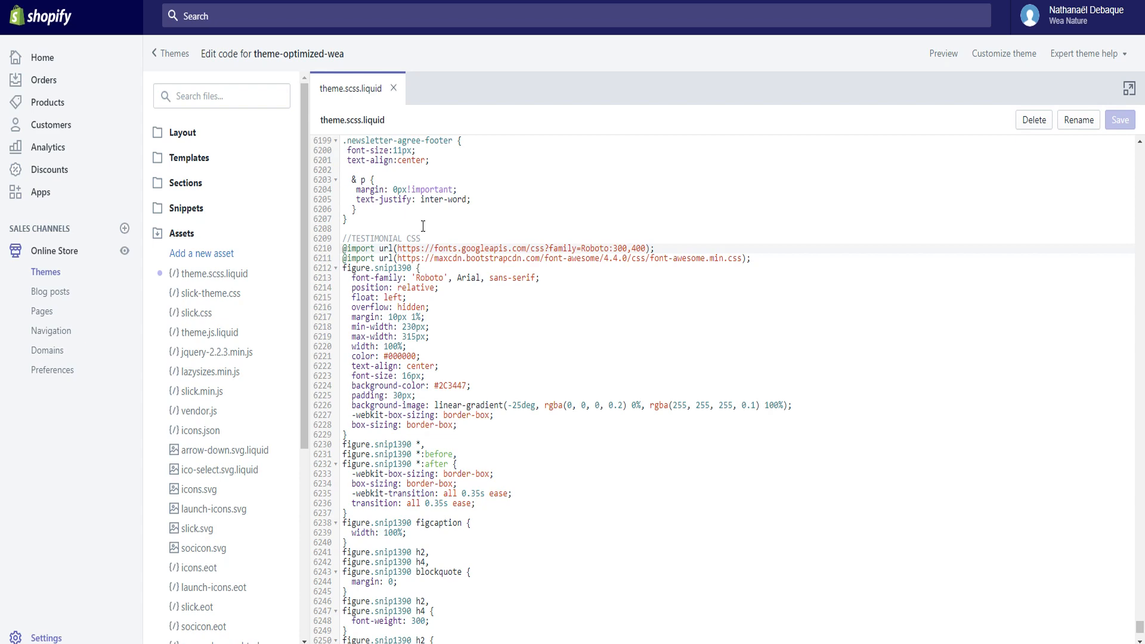
Switch to the theme code editor and look through the TESTIMONIAL CSS block in theme.scss.liquid.
scroll(422, 225, down, 7)
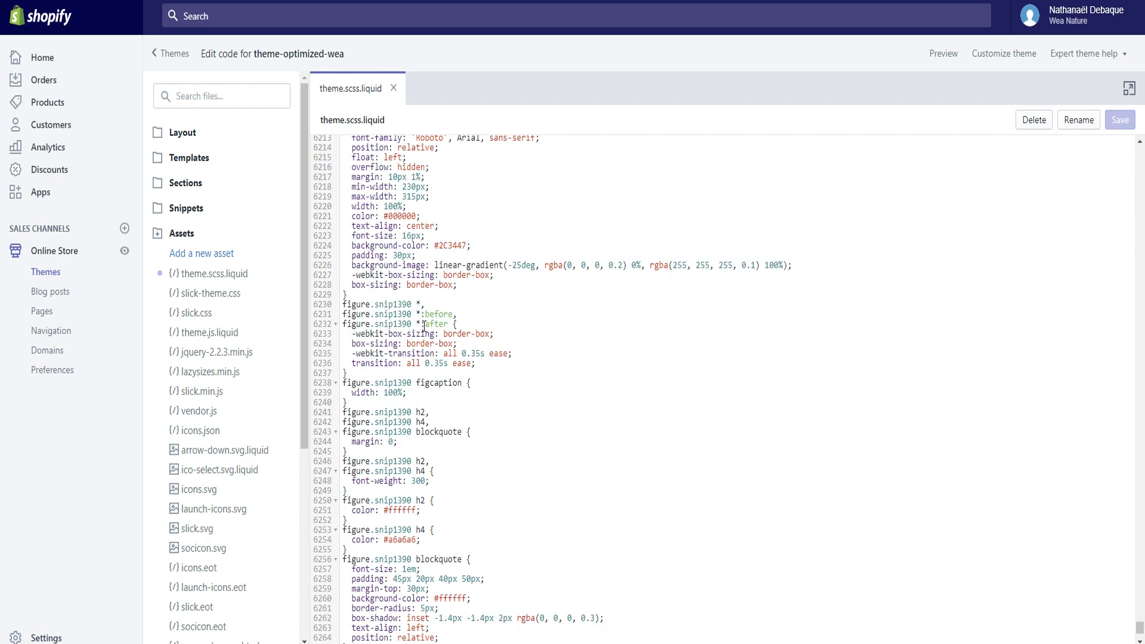
scroll(388, 413, up, 8)
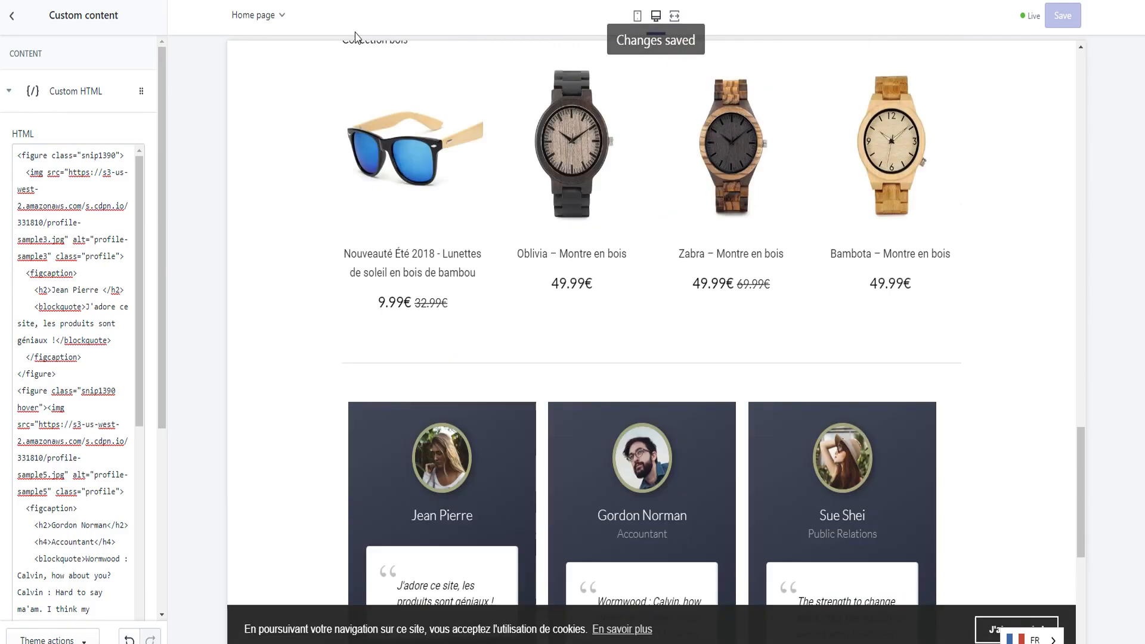
scroll(258, 398, down, 5)
scroll(306, 409, up, 1)
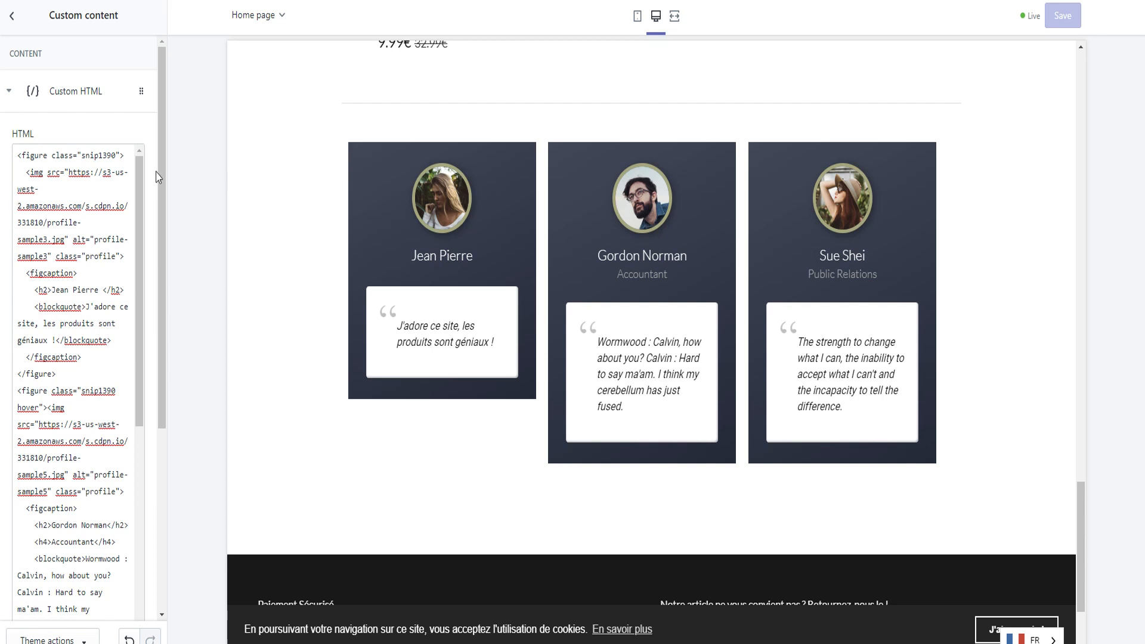
Examine the figure block of each testimonial card in the Custom HTML and select the first one's snip1390 class name.
drag(82, 157, 118, 157)
drag(22, 156, 70, 157)
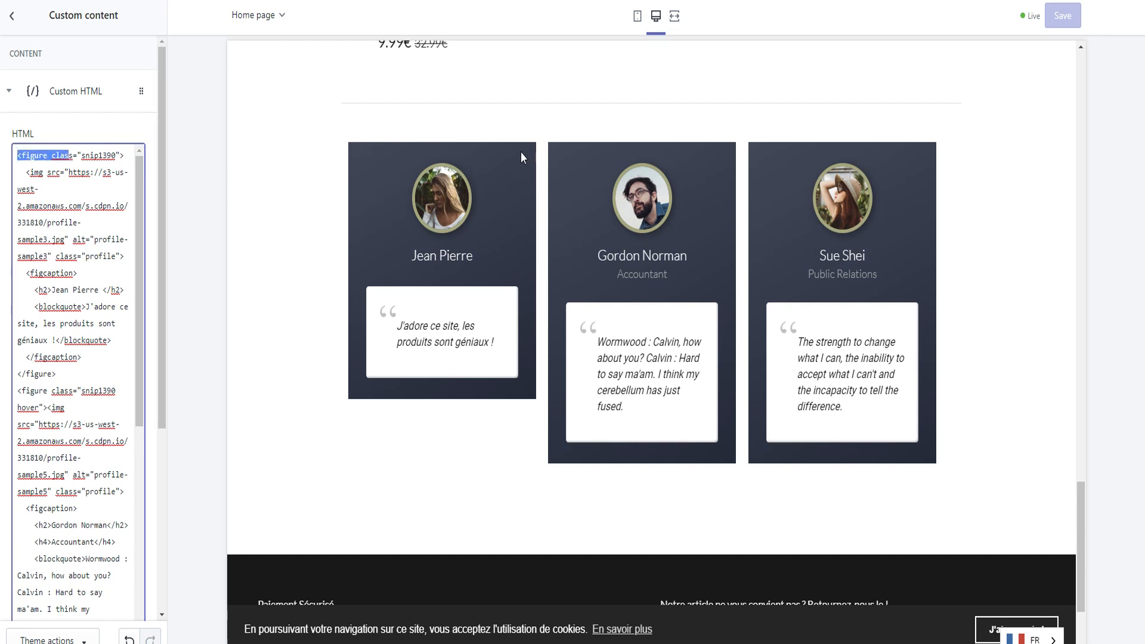
click(22, 160)
drag(18, 157, 56, 373)
scroll(36, 346, down, 1)
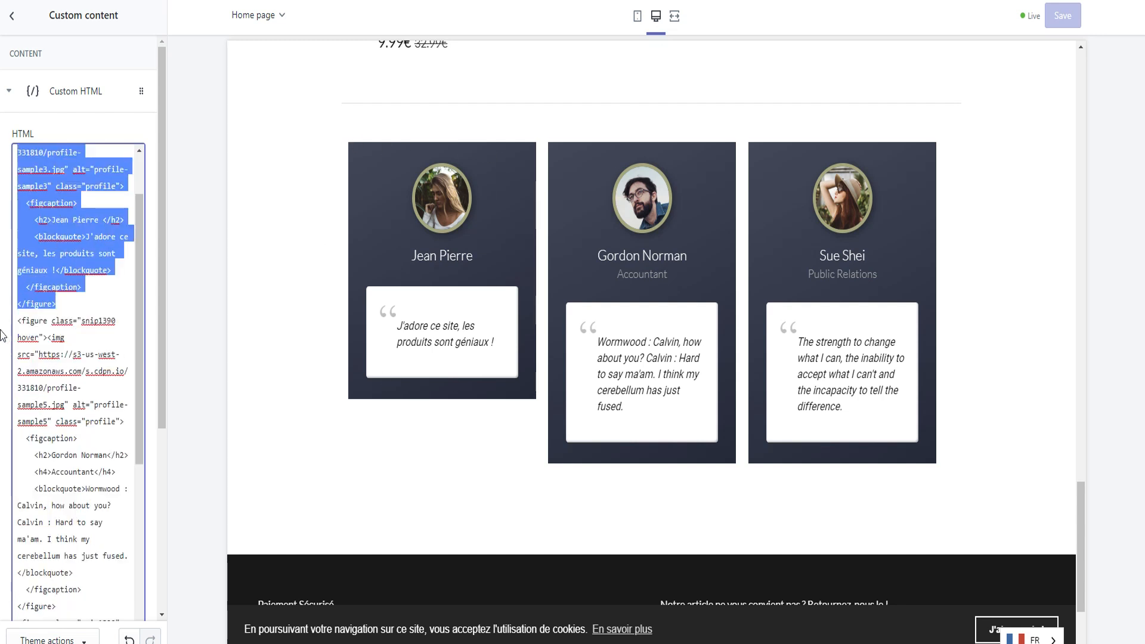
drag(19, 319, 65, 393)
scroll(56, 417, down, 2)
scroll(69, 444, down, 4)
scroll(59, 417, up, 4)
click(73, 413)
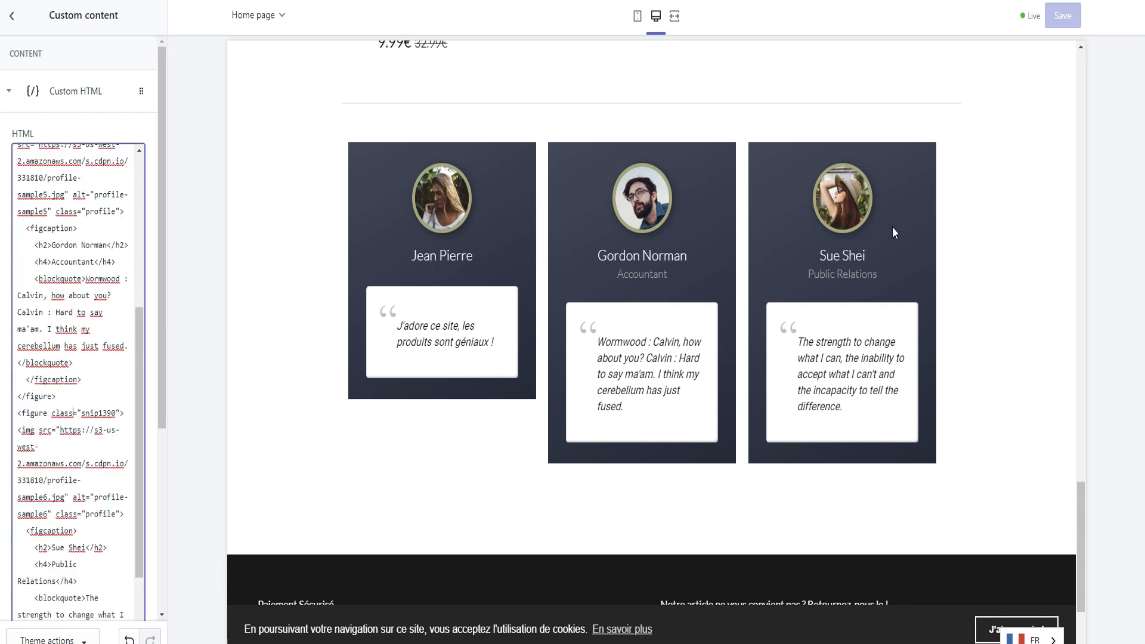
scroll(106, 394, up, 5)
drag(83, 155, 117, 155)
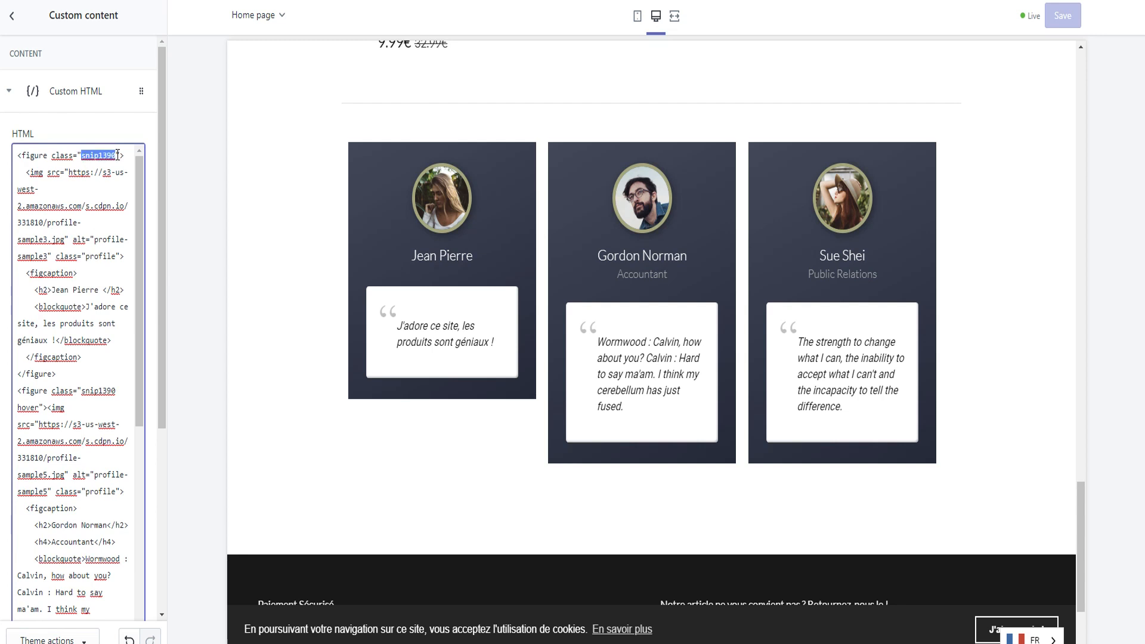
click(89, 157)
drag(82, 155, 117, 153)
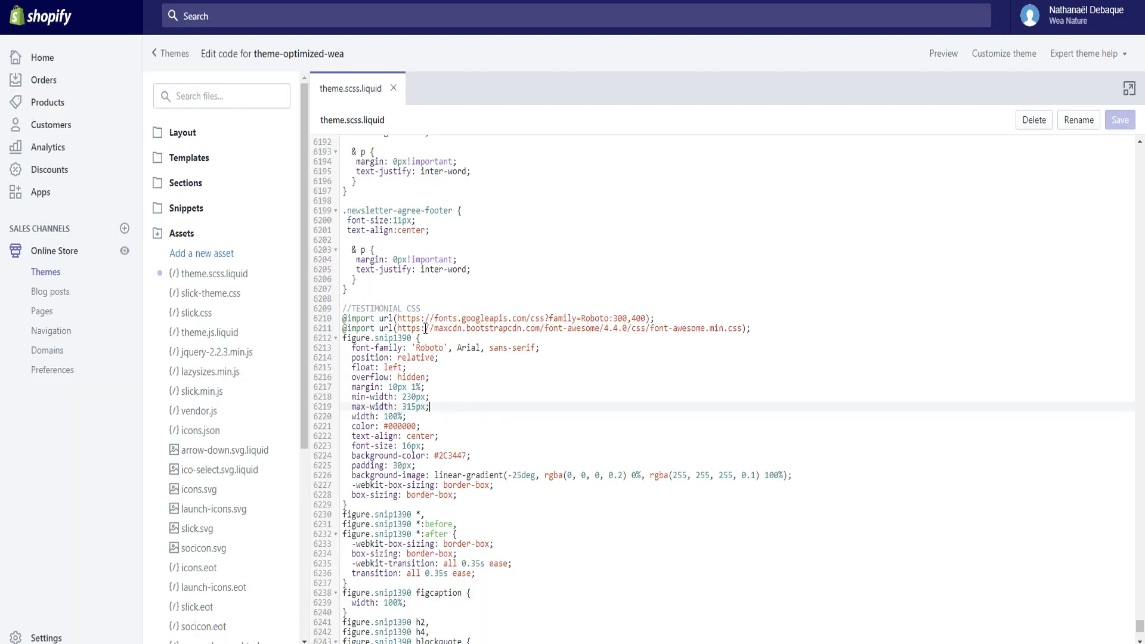
Examine the figure.snip1390 rule's font, width and color properties in theme.scss.liquid and compare them with the card preview.
scroll(462, 411, down, 2)
drag(342, 267, 411, 268)
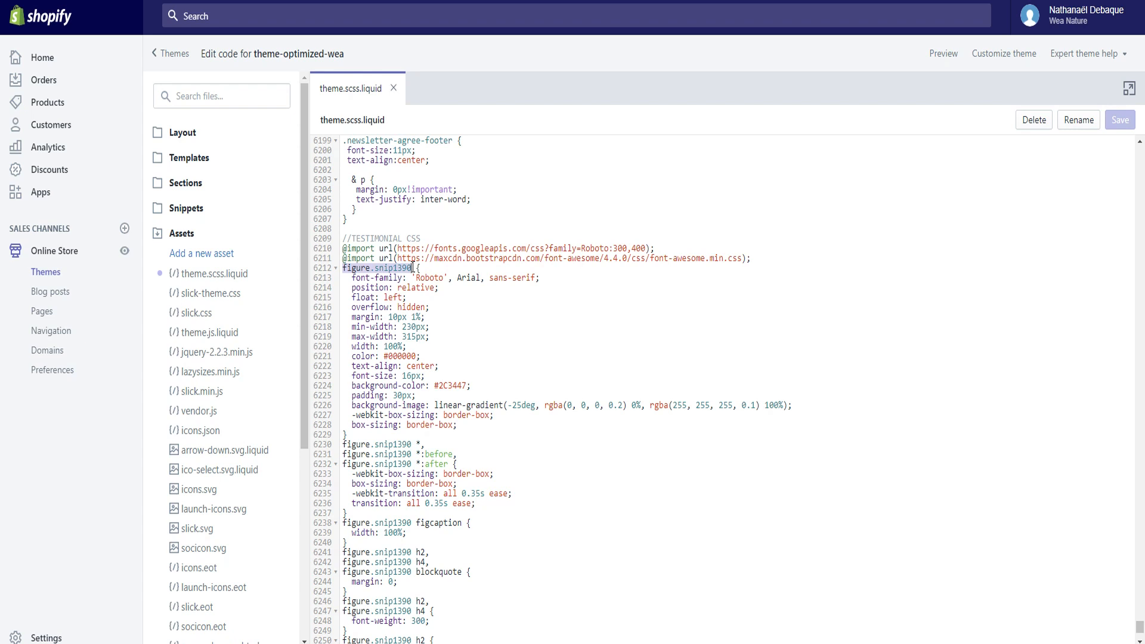
drag(343, 277, 471, 425)
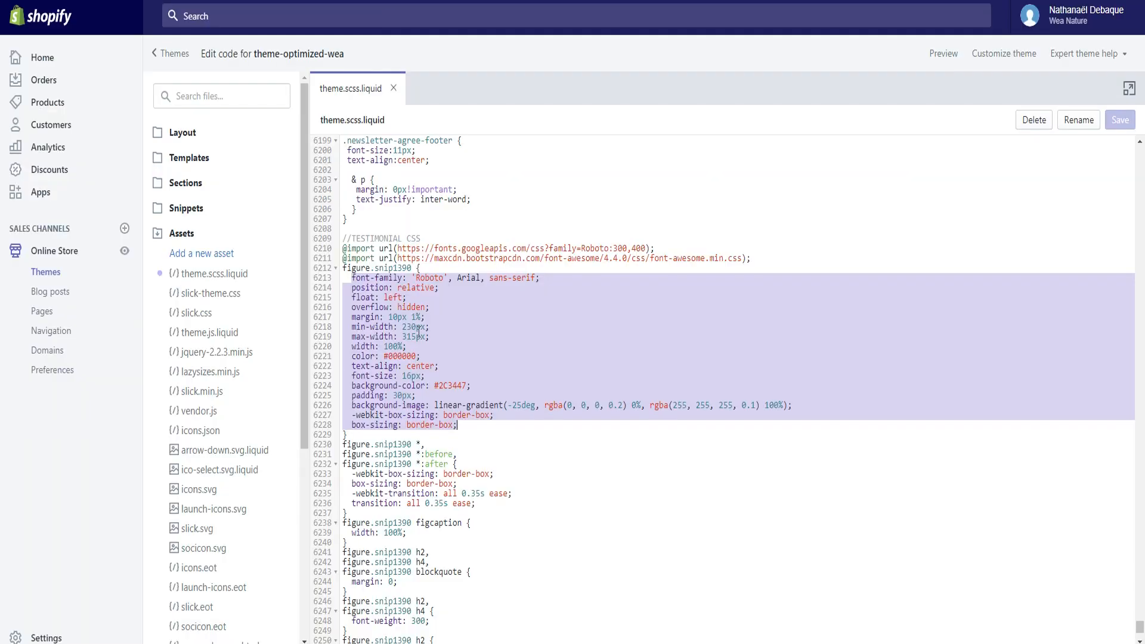
click(396, 278)
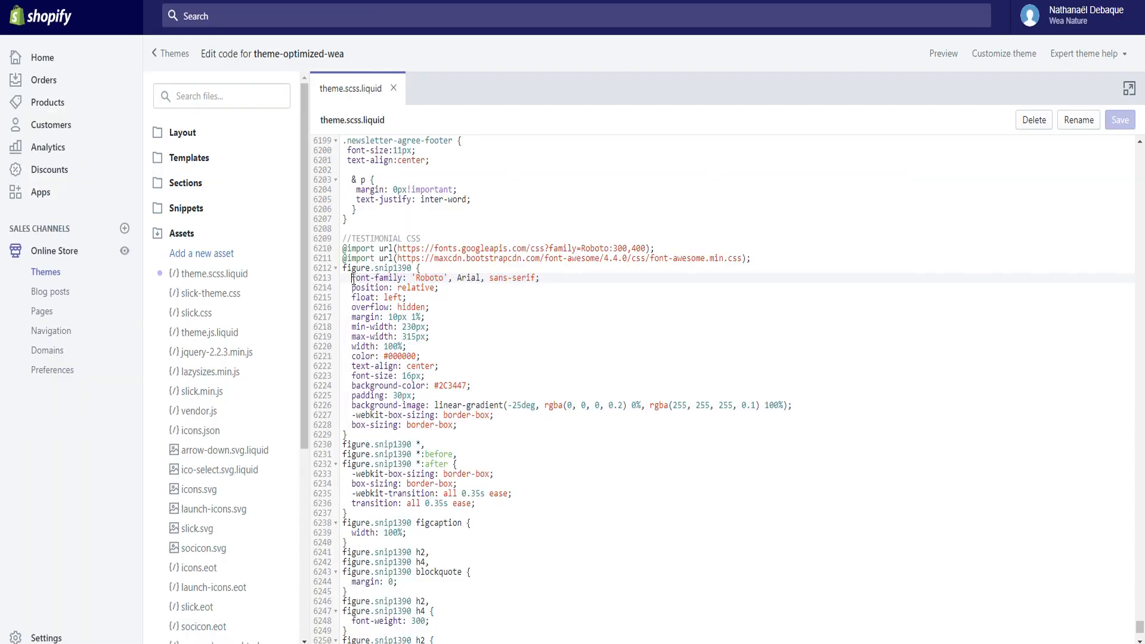
double_click(428, 278)
click(446, 279)
click(449, 288)
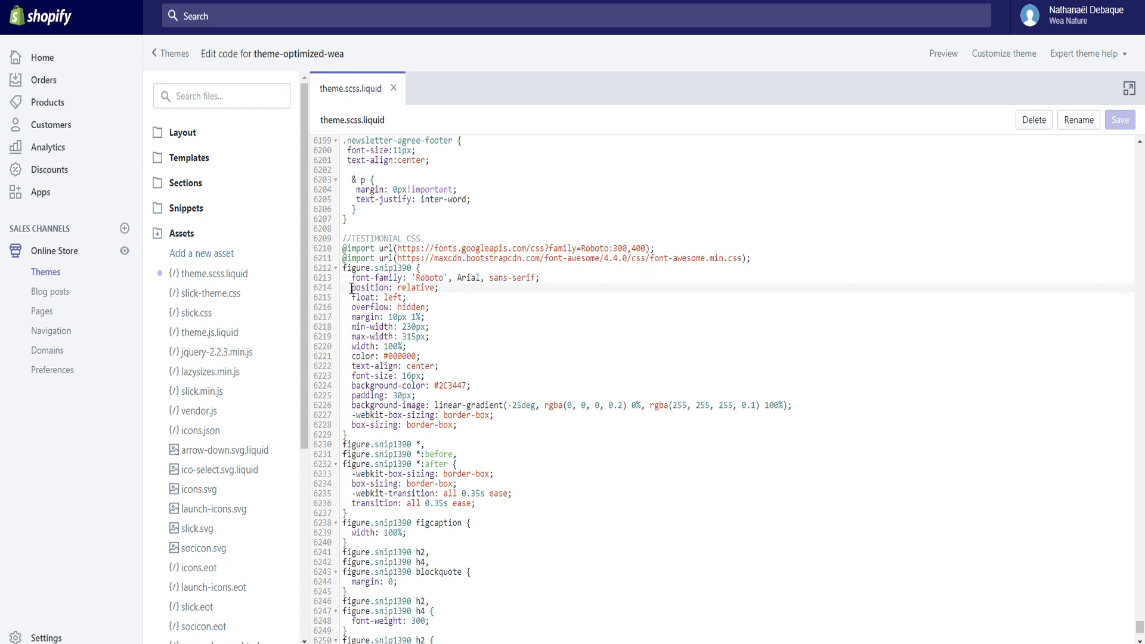
double_click(415, 326)
click(370, 356)
mouse_move(416, 356)
mouse_down()
mouse_move(366, 357)
mouse_move(416, 356)
mouse_up()
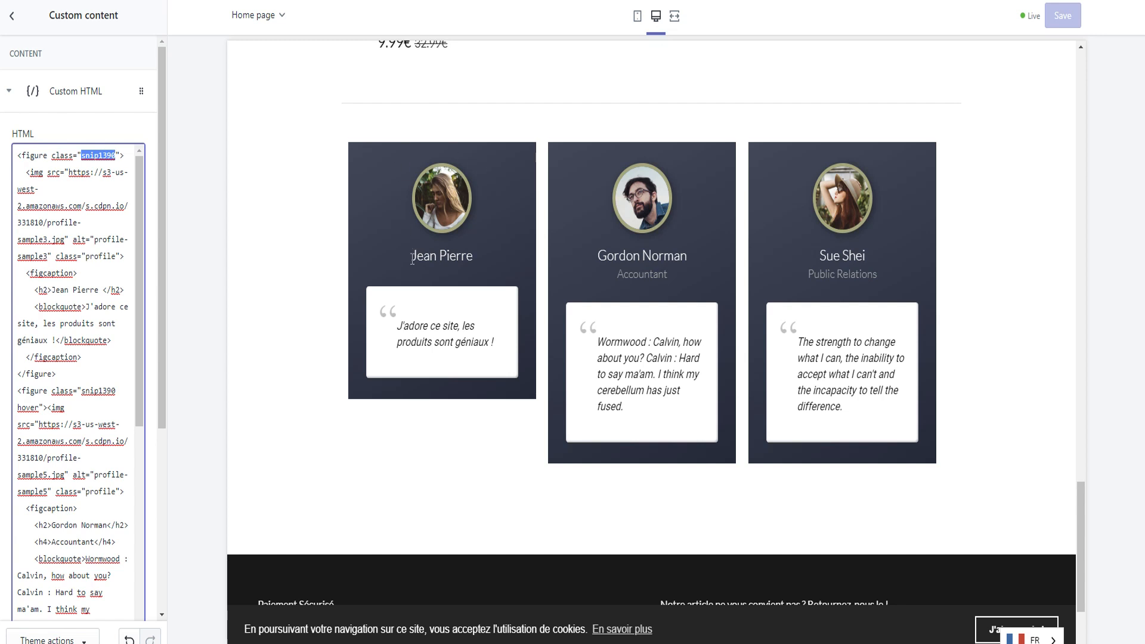
drag(411, 256, 474, 257)
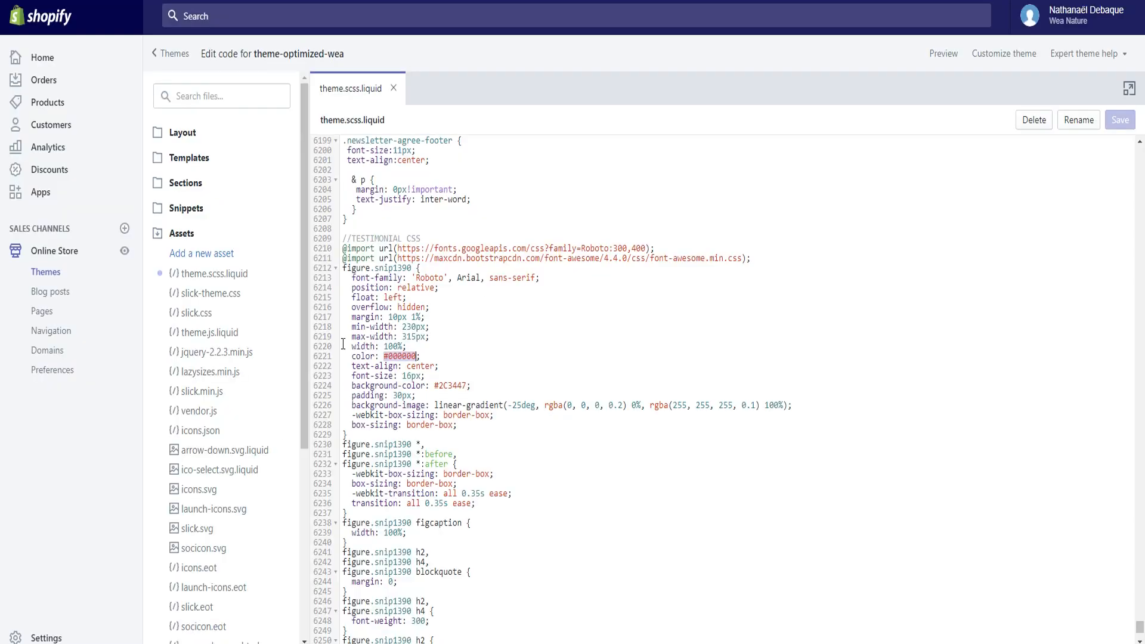
Set the background-color of the figure.snip1390 rule to #000000 and save theme.scss.liquid.
click(390, 386)
mouse_move(434, 385)
mouse_down()
mouse_move(467, 386)
mouse_move(438, 387)
mouse_up()
click(465, 397)
text(000000)
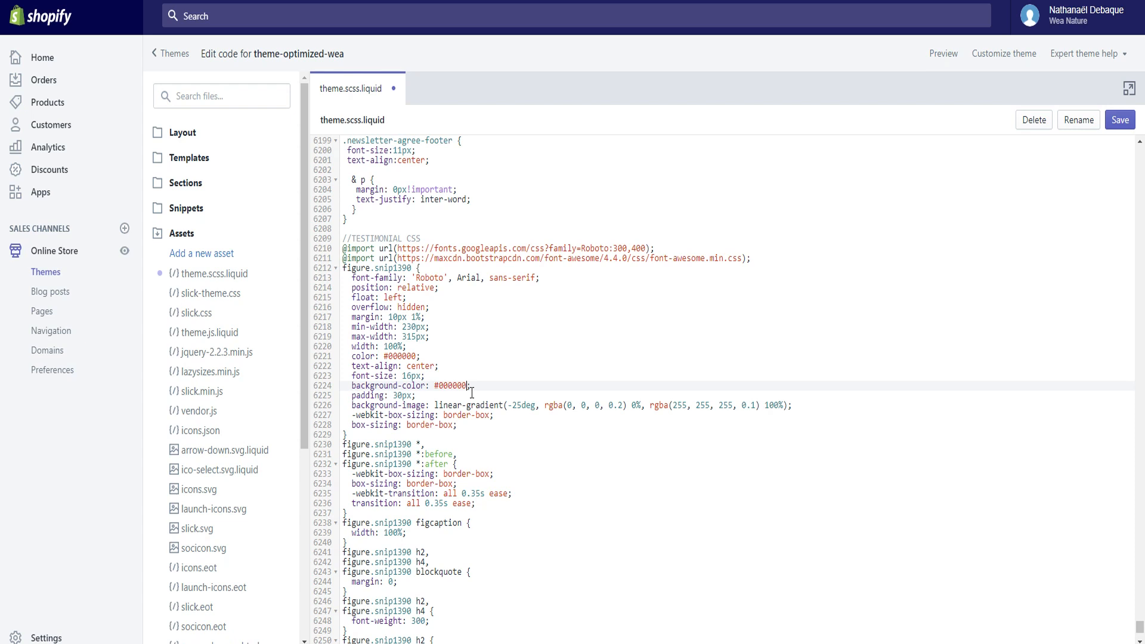
key(ctrl+s)
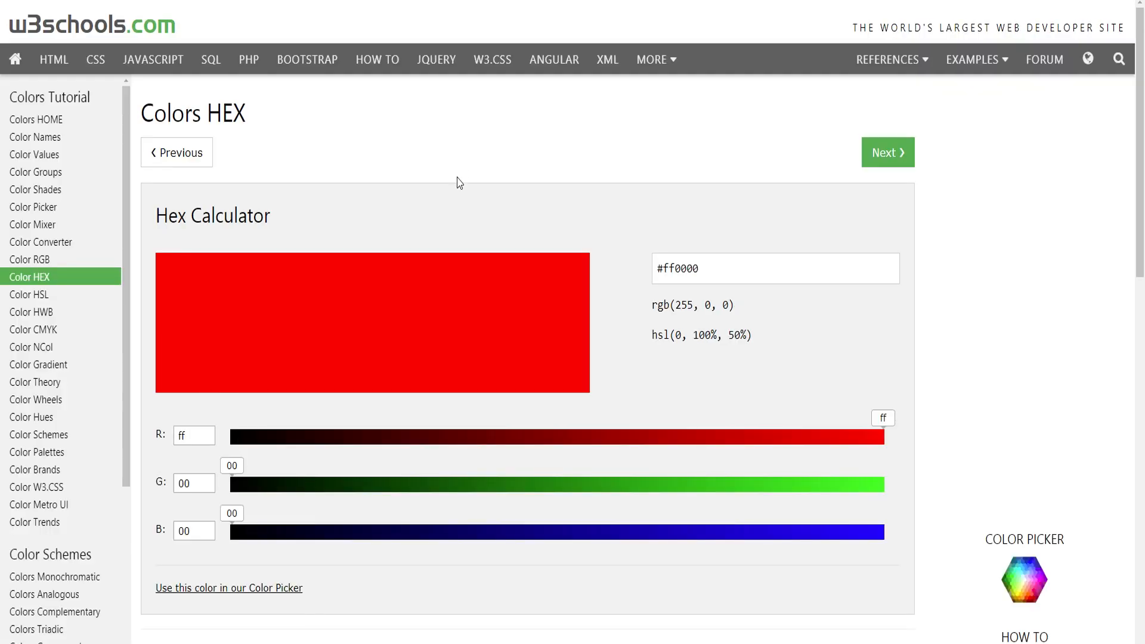
Mix the color #5b5260 in the w3schools Hex Calculator and select its hex code.
scroll(255, 341, down, 1)
drag(235, 367, 289, 366)
drag(260, 417, 426, 418)
drag(239, 462, 460, 462)
drag(299, 362, 449, 367)
drag(702, 211, 646, 209)
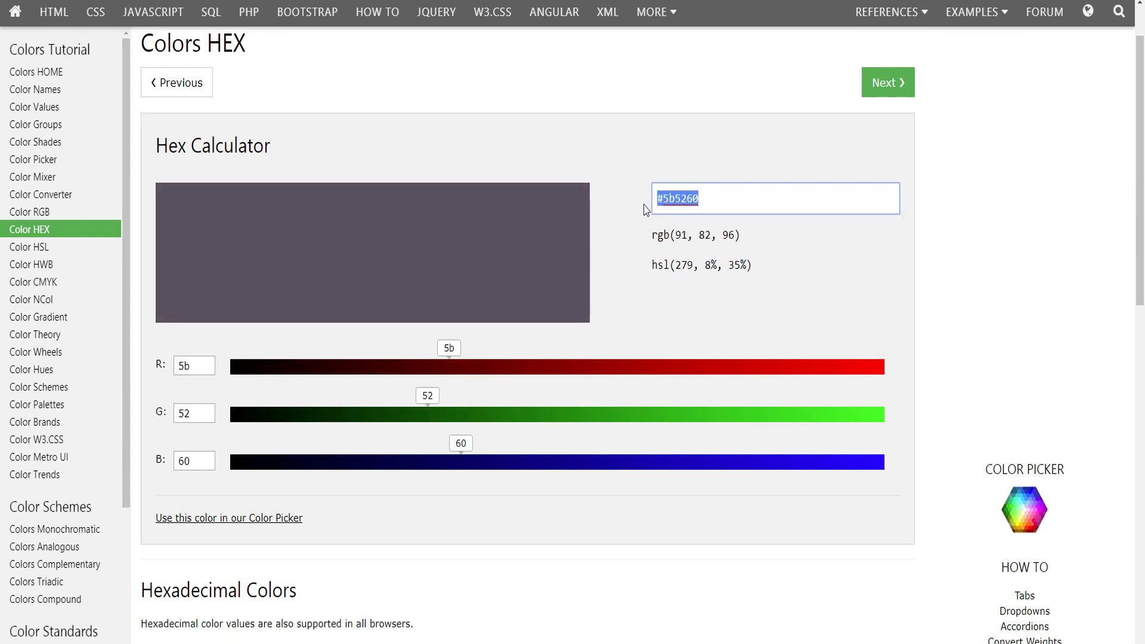
drag(720, 205, 638, 199)
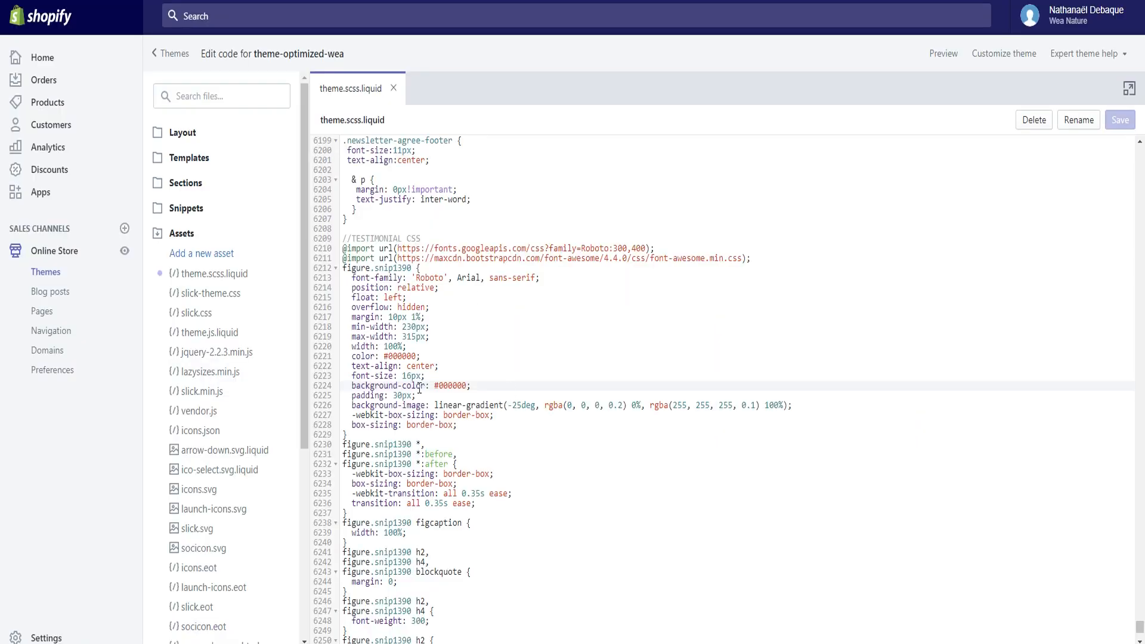
Select the background-color value in the figure.snip1390 rule and view the updated testimonial cards on the storefront home page.
drag(435, 385, 470, 385)
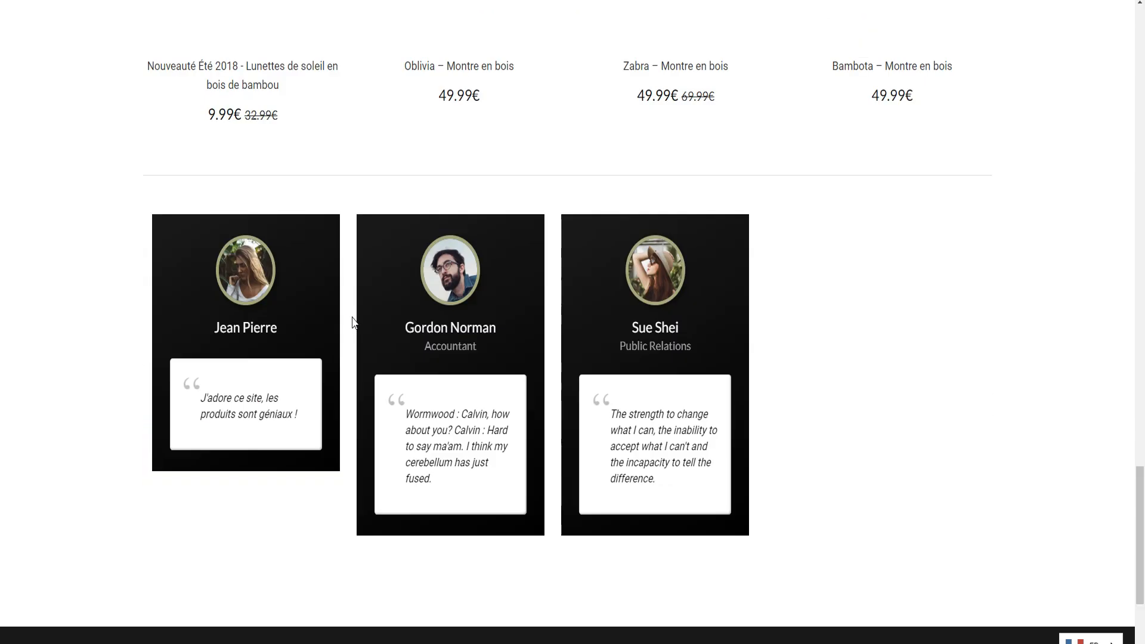
scroll(299, 438, down, 4)
scroll(200, 324, up, 4)
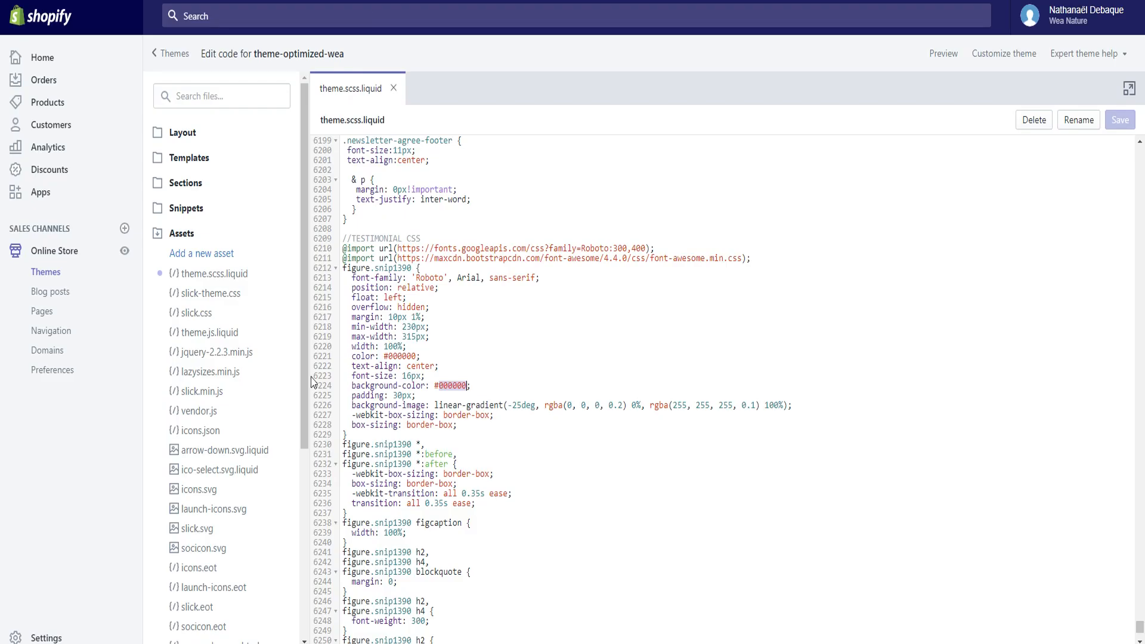
Set the background-color of the figure.snip1390 rule to #ffffff, save theme.scss.liquid and reload the storefront to view the testimonial cards.
click(453, 377)
drag(468, 385, 441, 387)
text(ffffff)
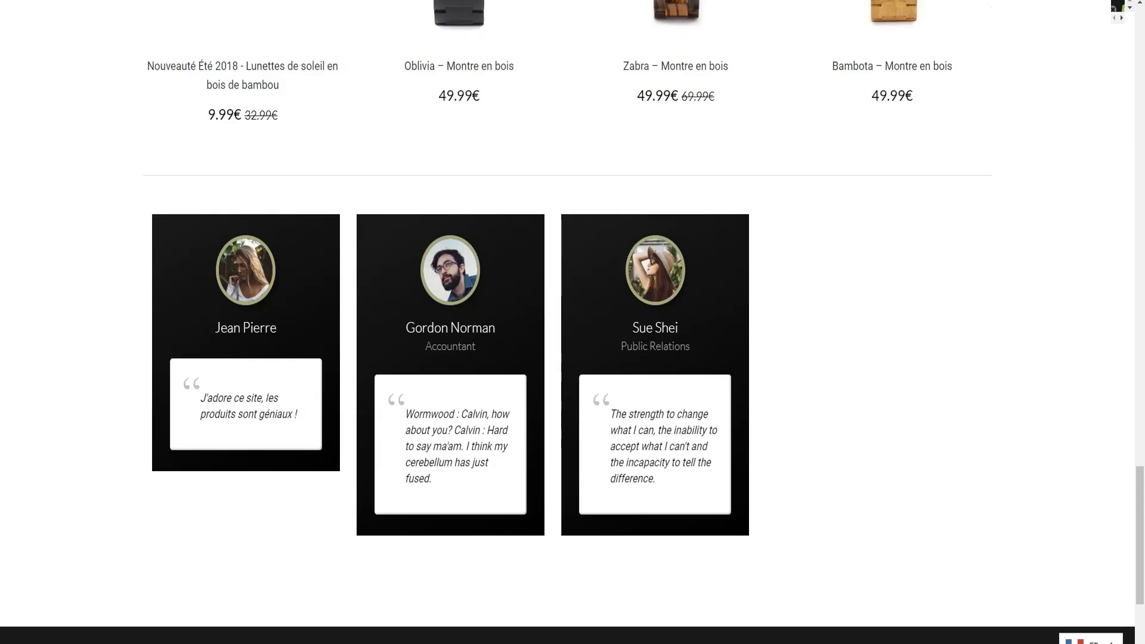
key(F5)
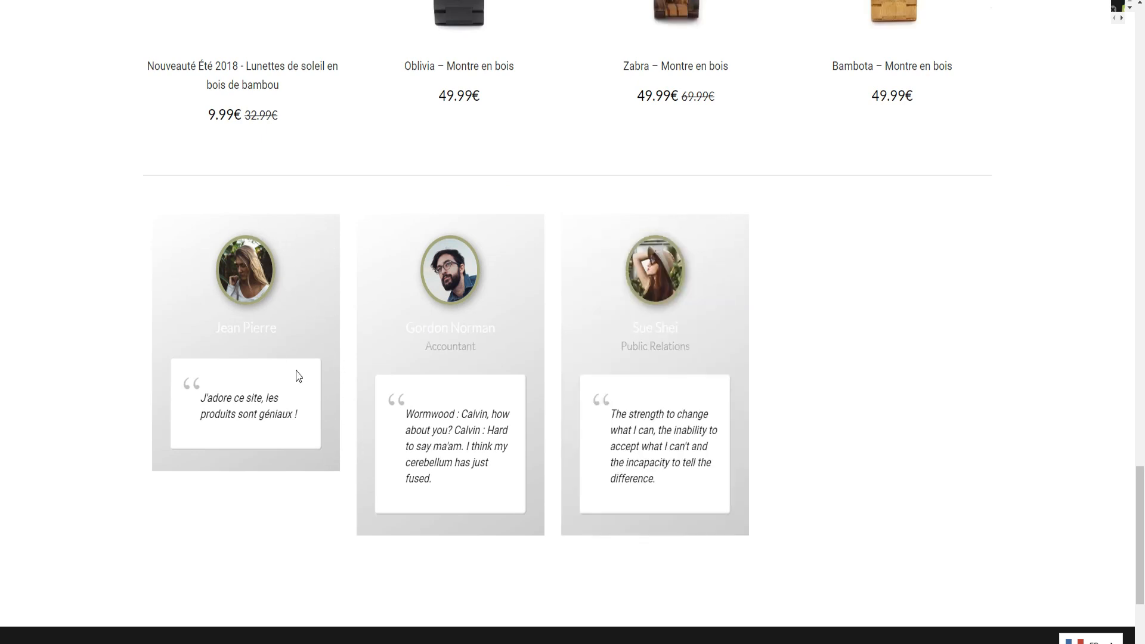
scroll(366, 337, down, 1)
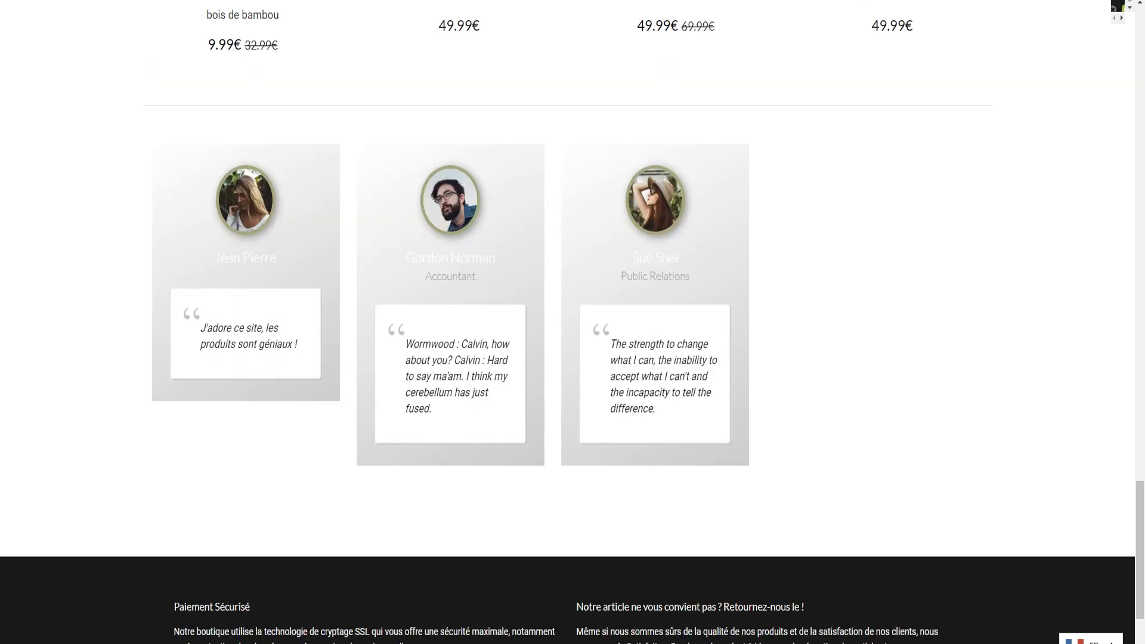
Examine the h2, h4 and blockquote rules of figure.snip1390 in theme.scss.liquid.
key(ctrl+Tab)
scroll(438, 242, down, 3)
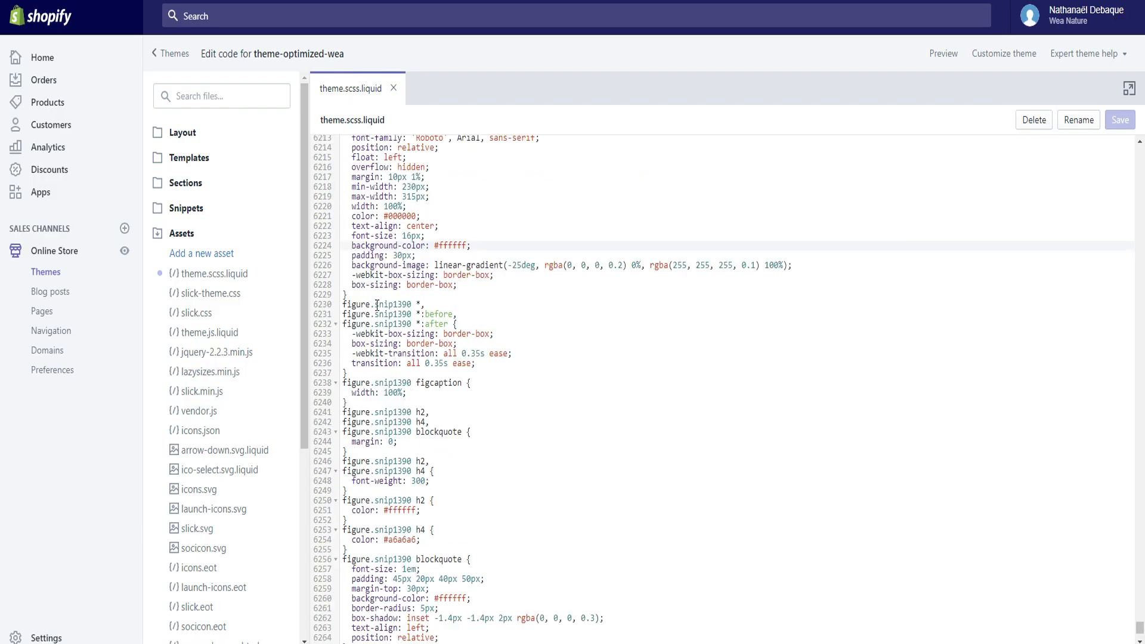
scroll(446, 334, down, 3)
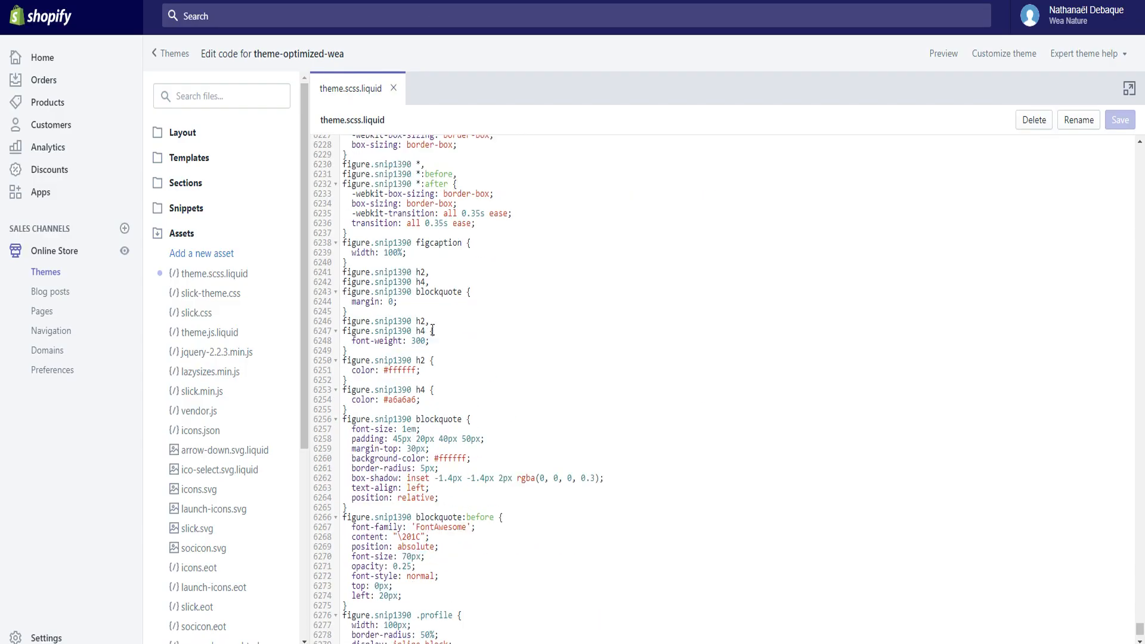
click(437, 405)
scroll(477, 372, down, 2)
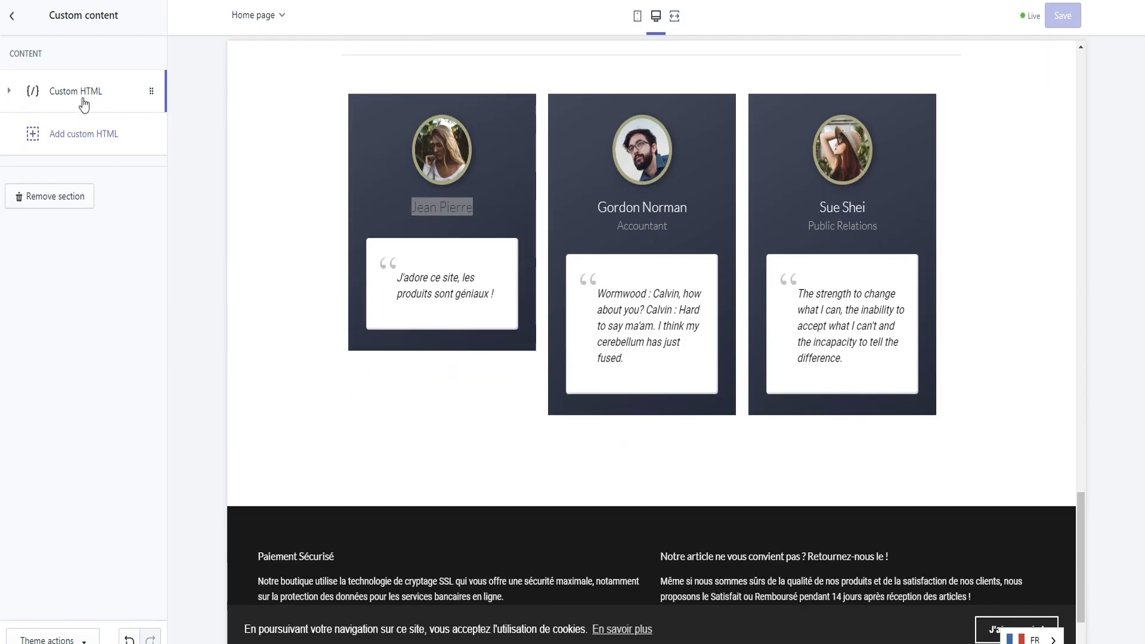
Switch to CodePen, open the LittleSnippets.net profile from the #1581 - Image Hover pen and browse its showcased pens.
scroll(431, 279, up, 2)
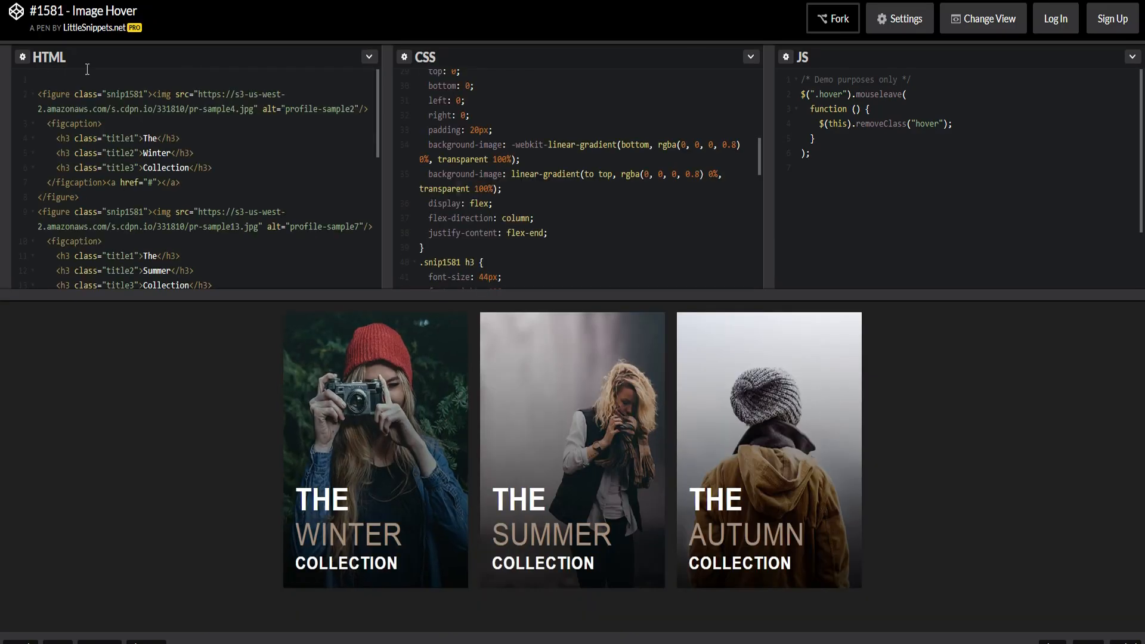
click(101, 26)
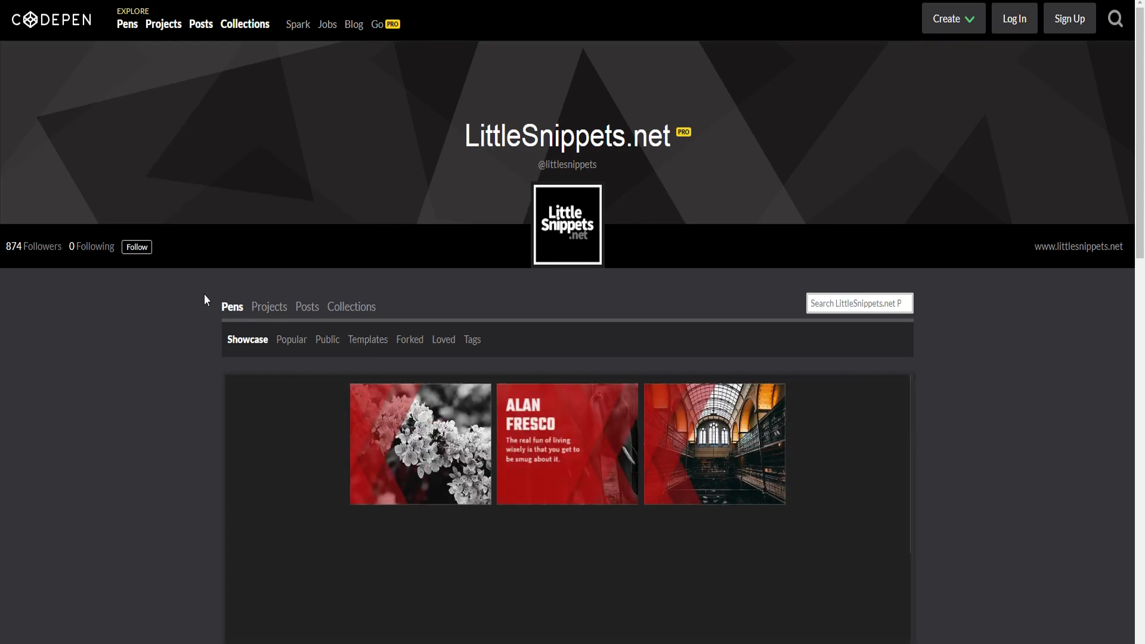
scroll(299, 331, down, 2)
scroll(191, 337, down, 5)
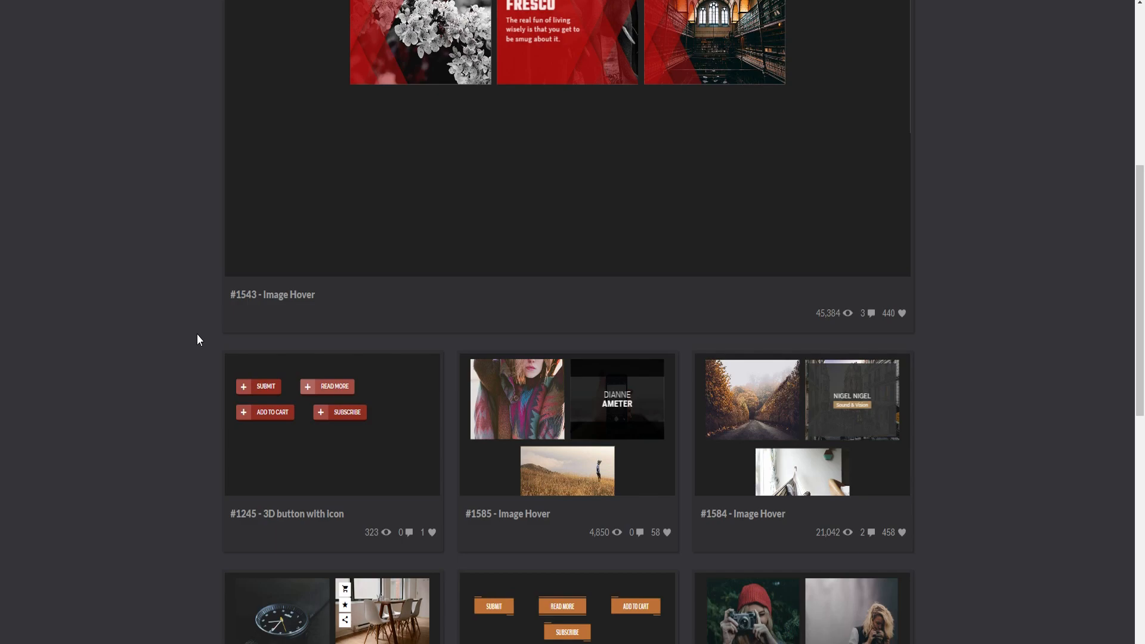
scroll(198, 340, down, 5)
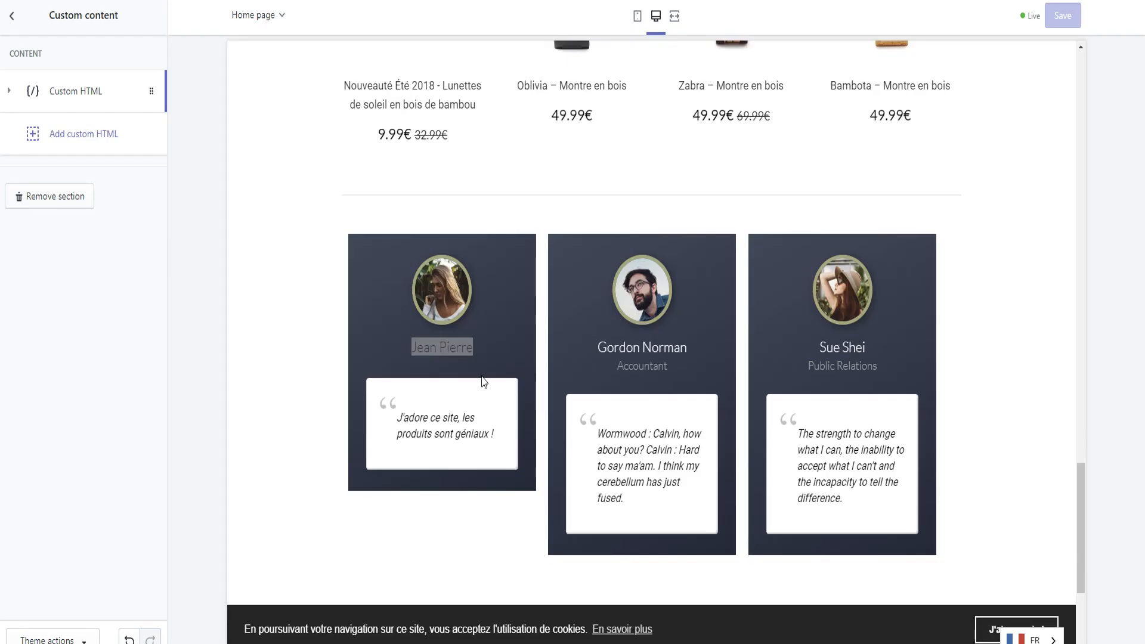
Return to the Shopify theme editor and review the home page preview from the testimonial cards up to the header slideshow.
scroll(525, 292, up, 12)
scroll(525, 298, up, 7)
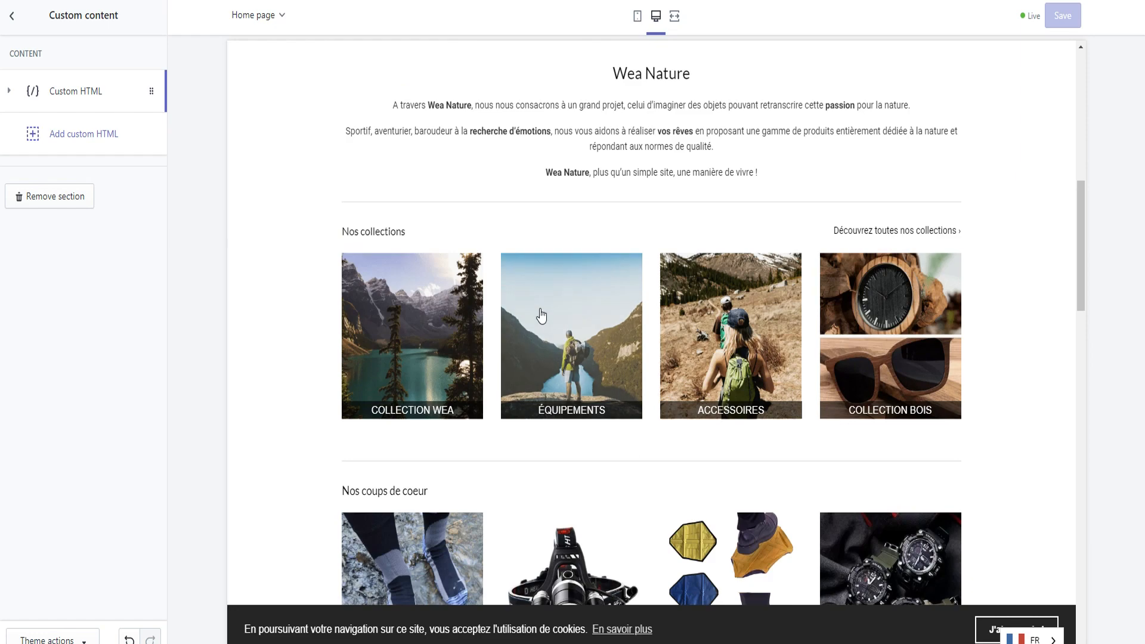
scroll(539, 328, up, 10)
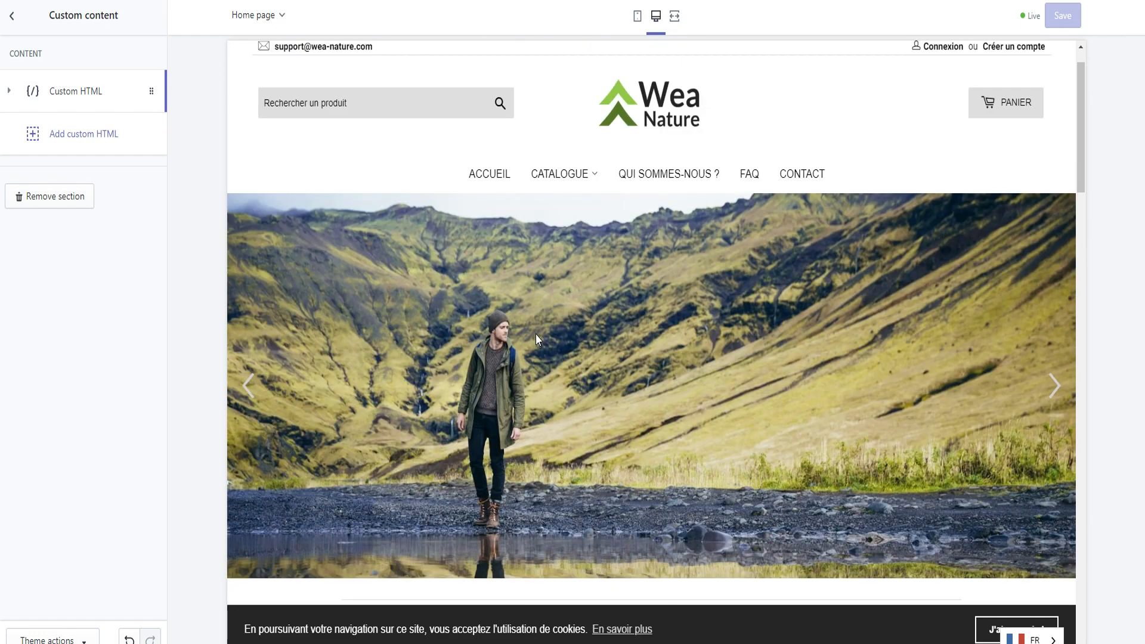
scroll(537, 330, down, 6)
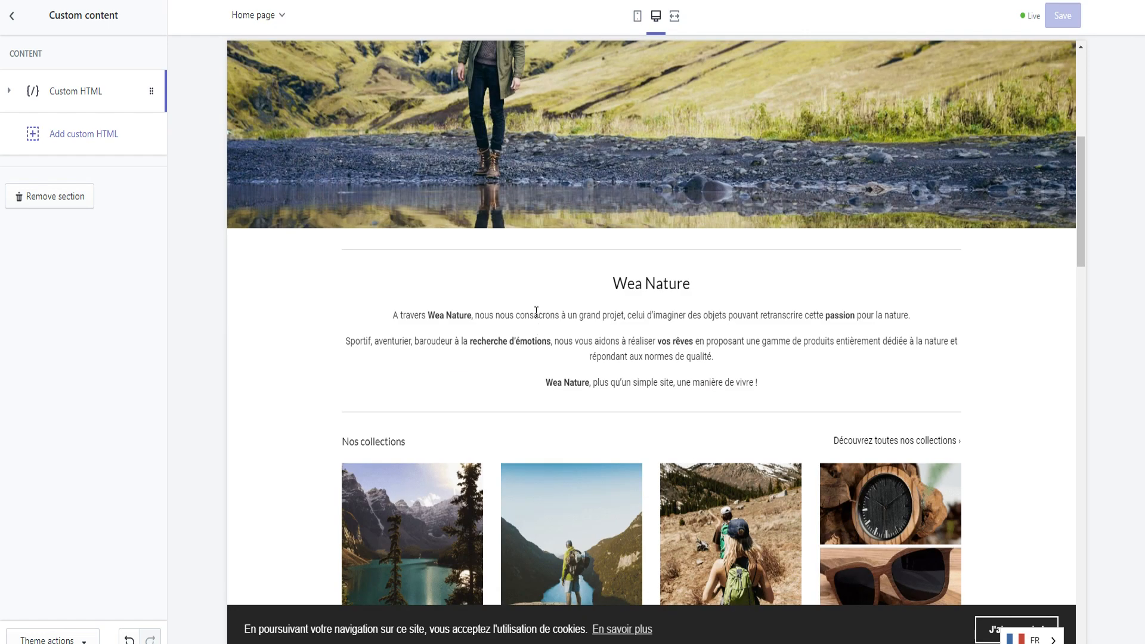